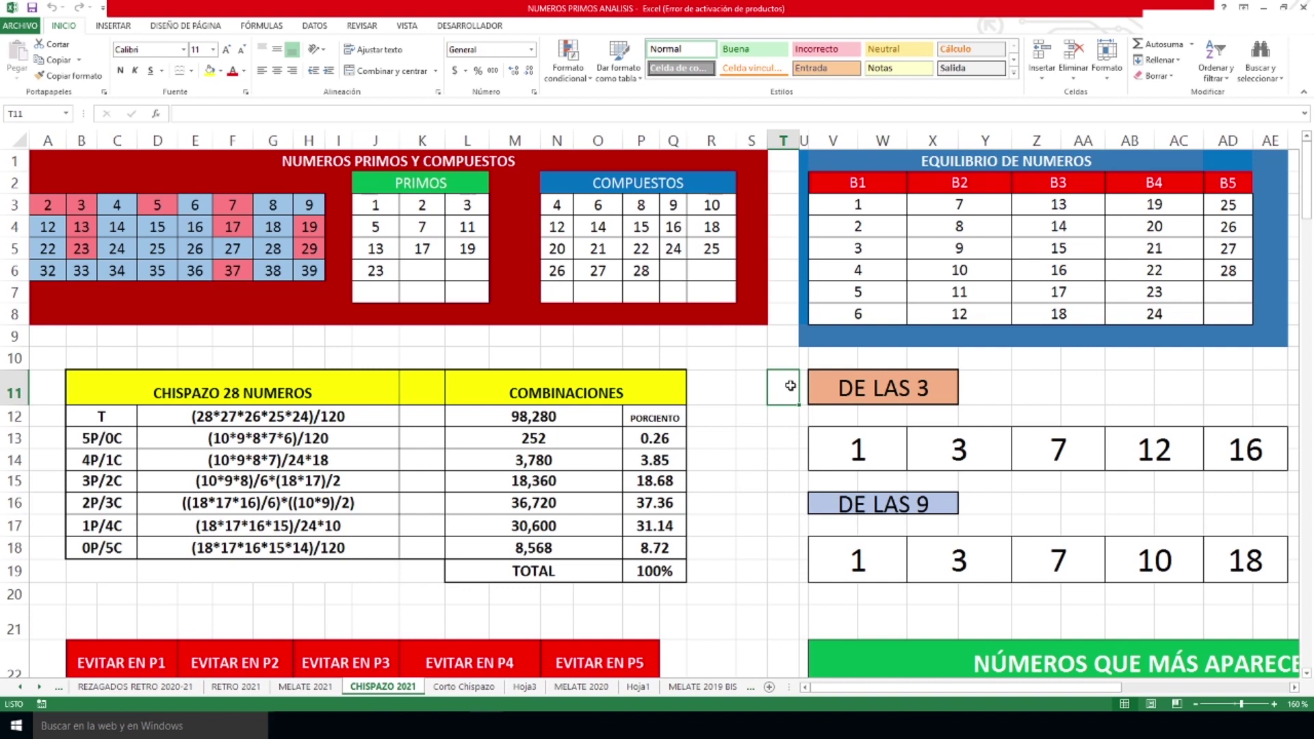
# Review each number of the DE LAS 3 draw and of the DE LAS 9 draw, going through both rows cell by cell
pyautogui.moveTo(926, 688); pyautogui.dragTo(1011, 688)
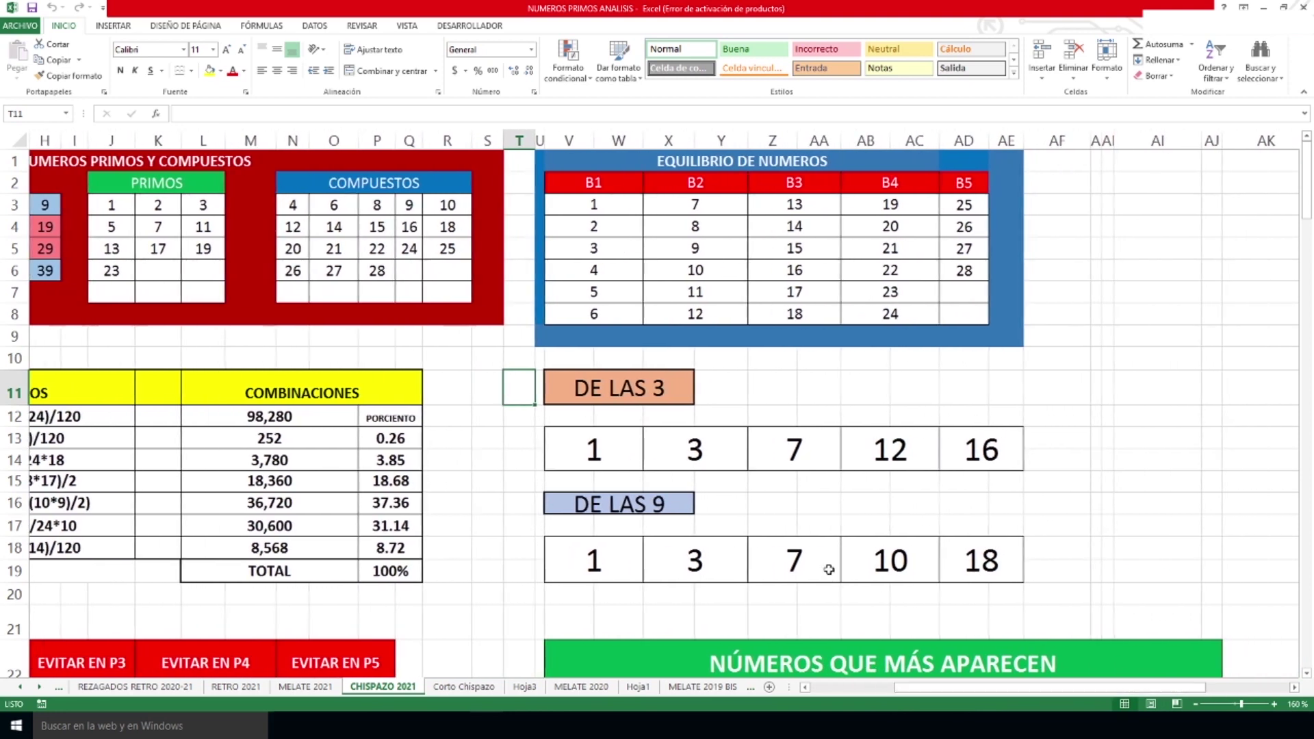
pyautogui.click(596, 463)
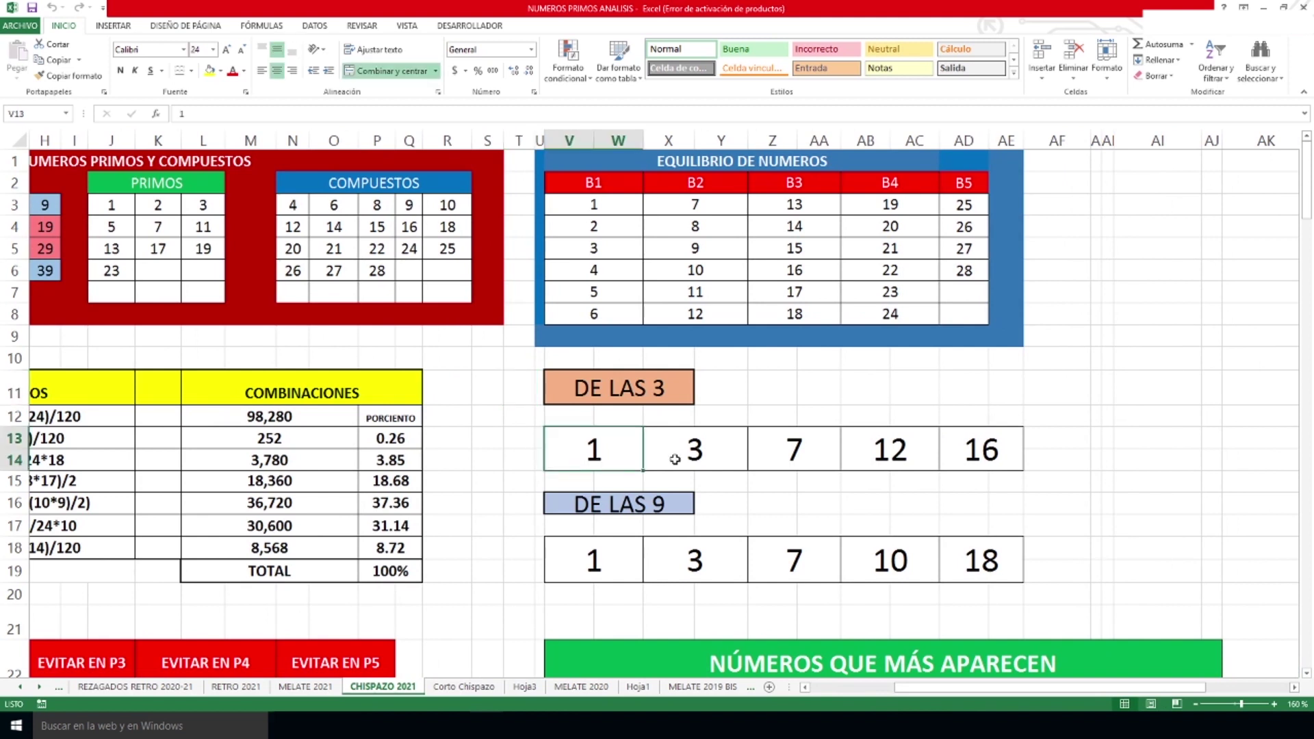
pyautogui.click(692, 455)
pyautogui.click(781, 458)
pyautogui.click(893, 451)
pyautogui.click(969, 460)
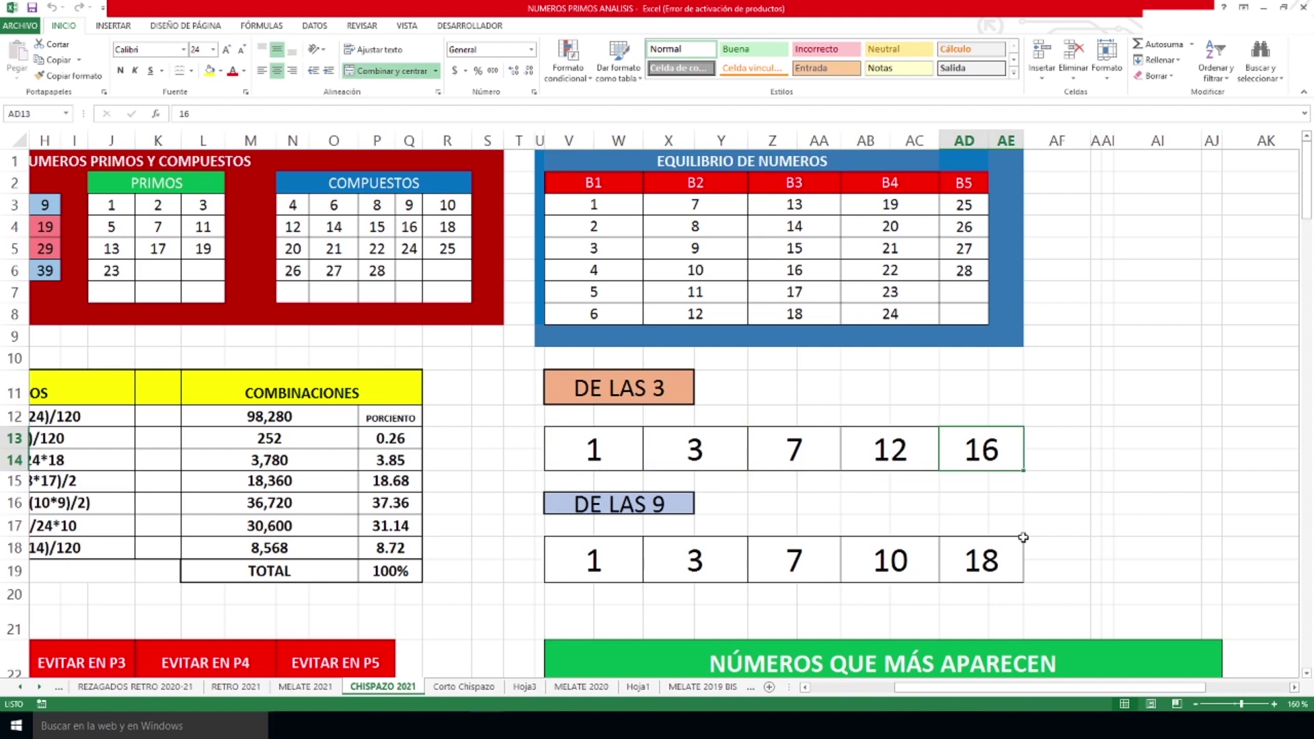
pyautogui.click(629, 559)
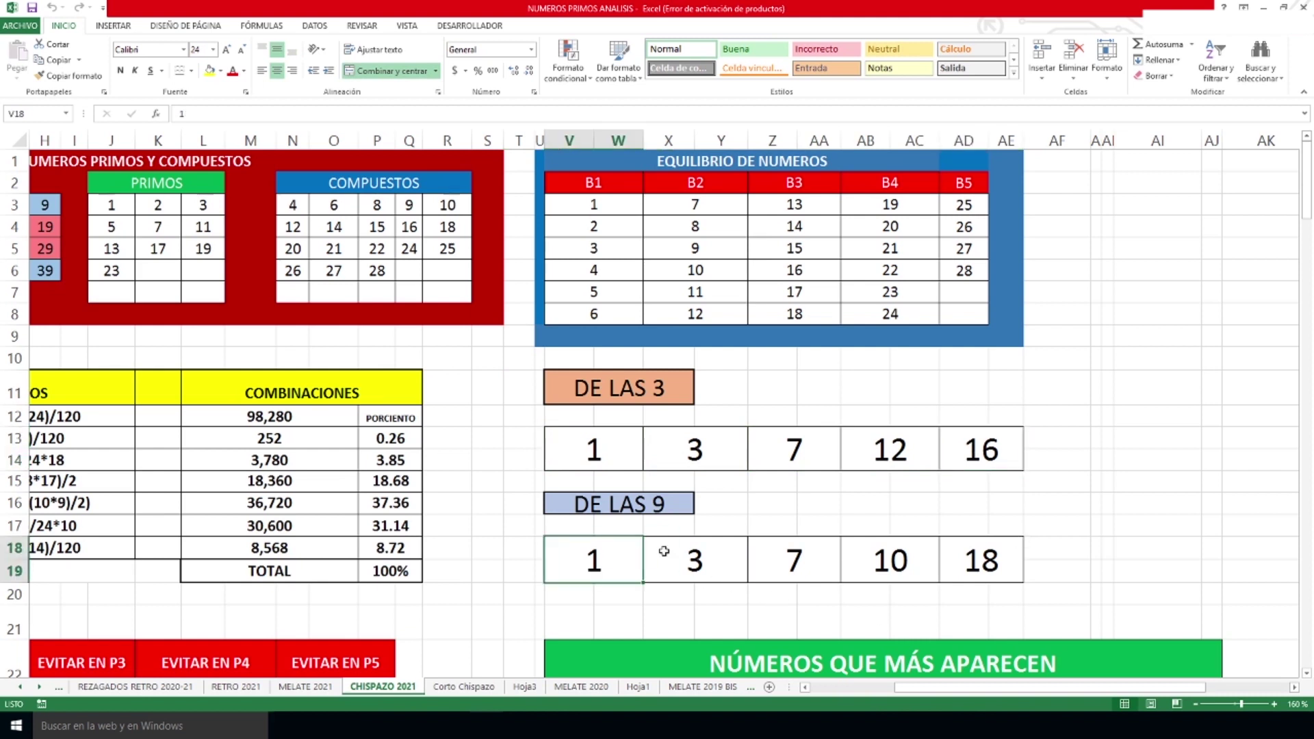
pyautogui.click(684, 557)
pyautogui.click(804, 551)
pyautogui.click(883, 560)
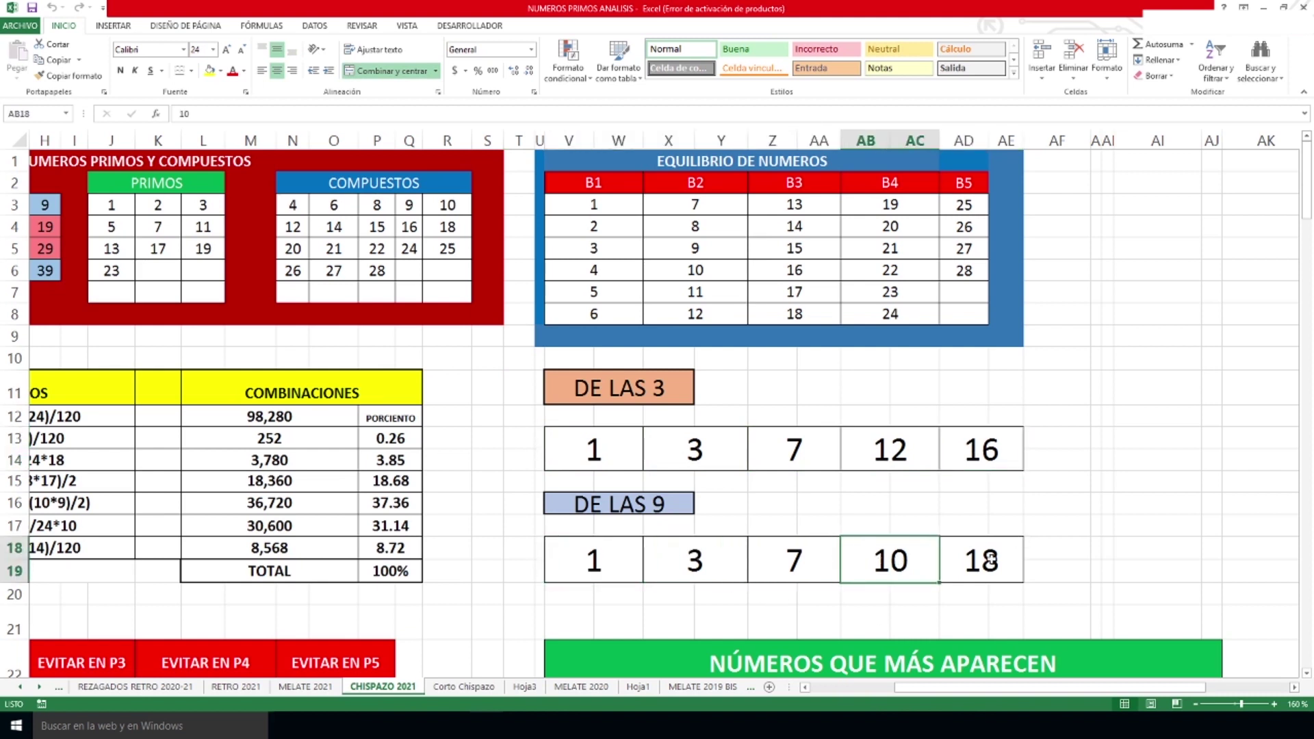
pyautogui.click(991, 560)
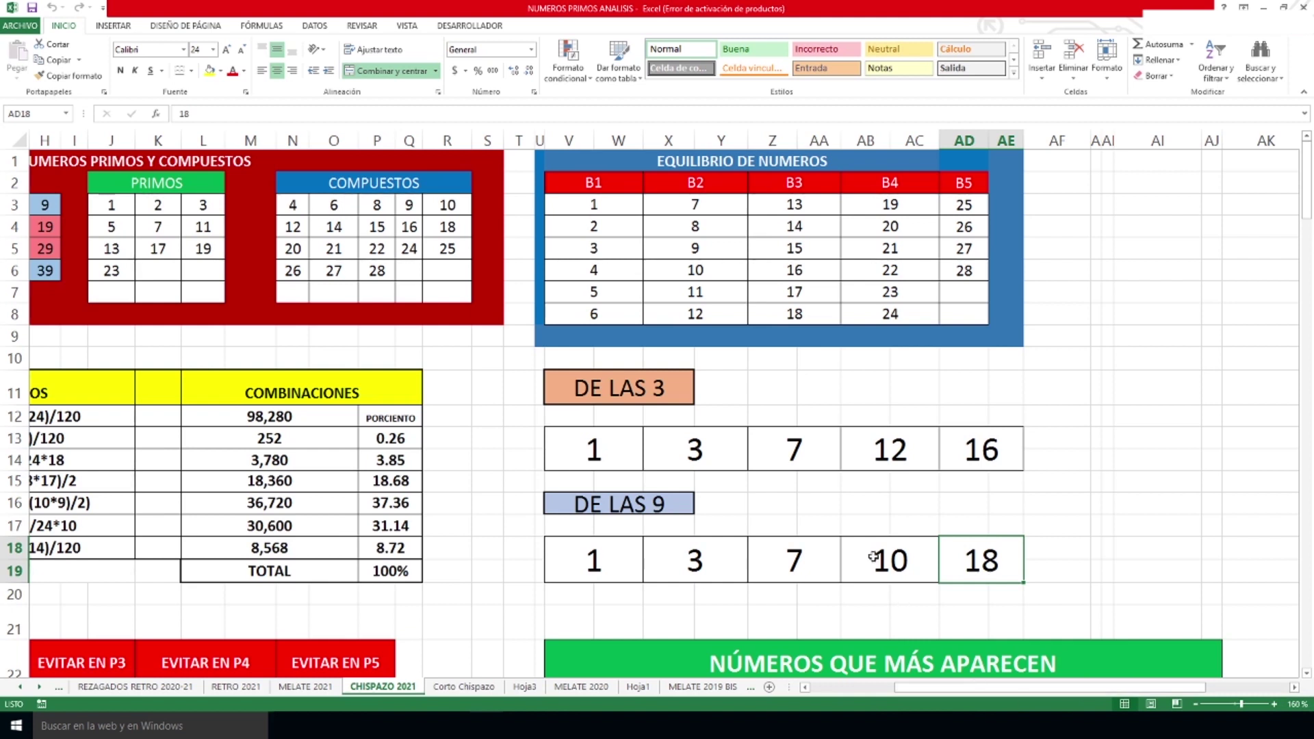
# Compare the first three numbers of the DE LAS 3 and DE LAS 9 rows, and the numbers in their last two positions
pyautogui.moveTo(601, 452); pyautogui.dragTo(768, 451)
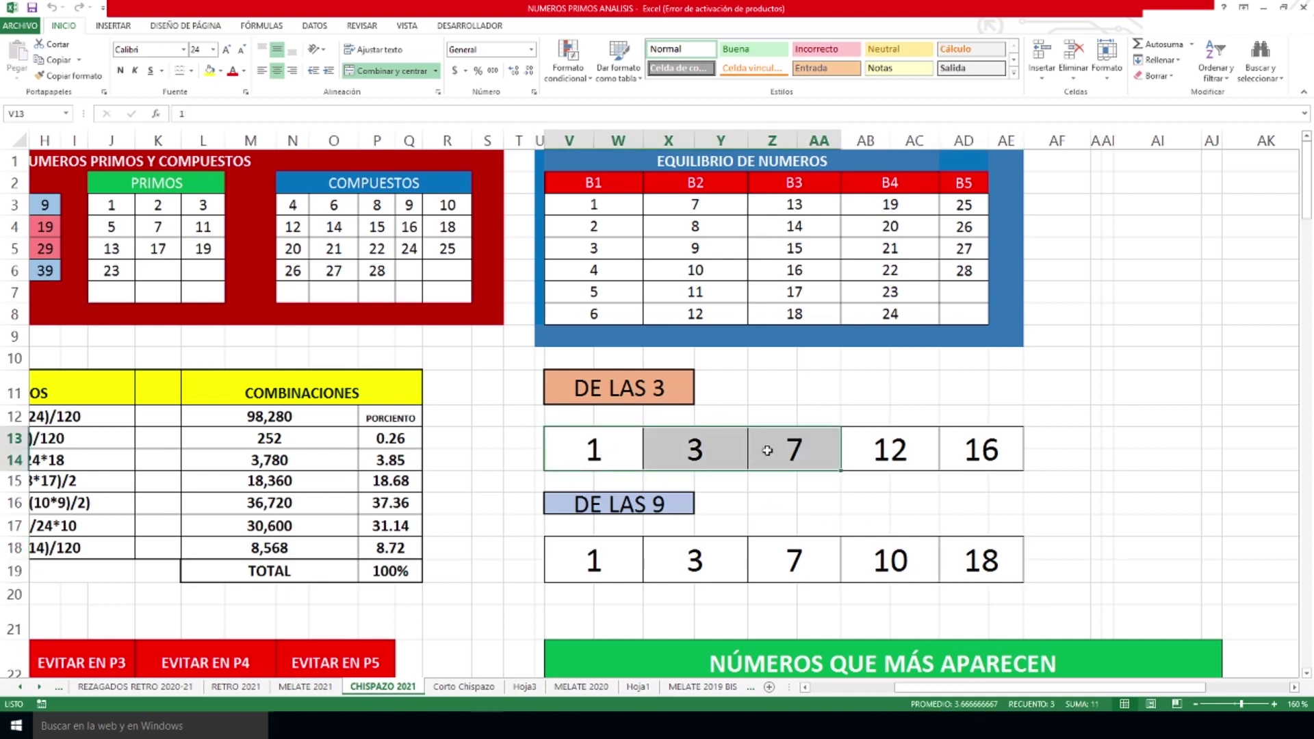
pyautogui.moveTo(604, 563); pyautogui.dragTo(792, 565)
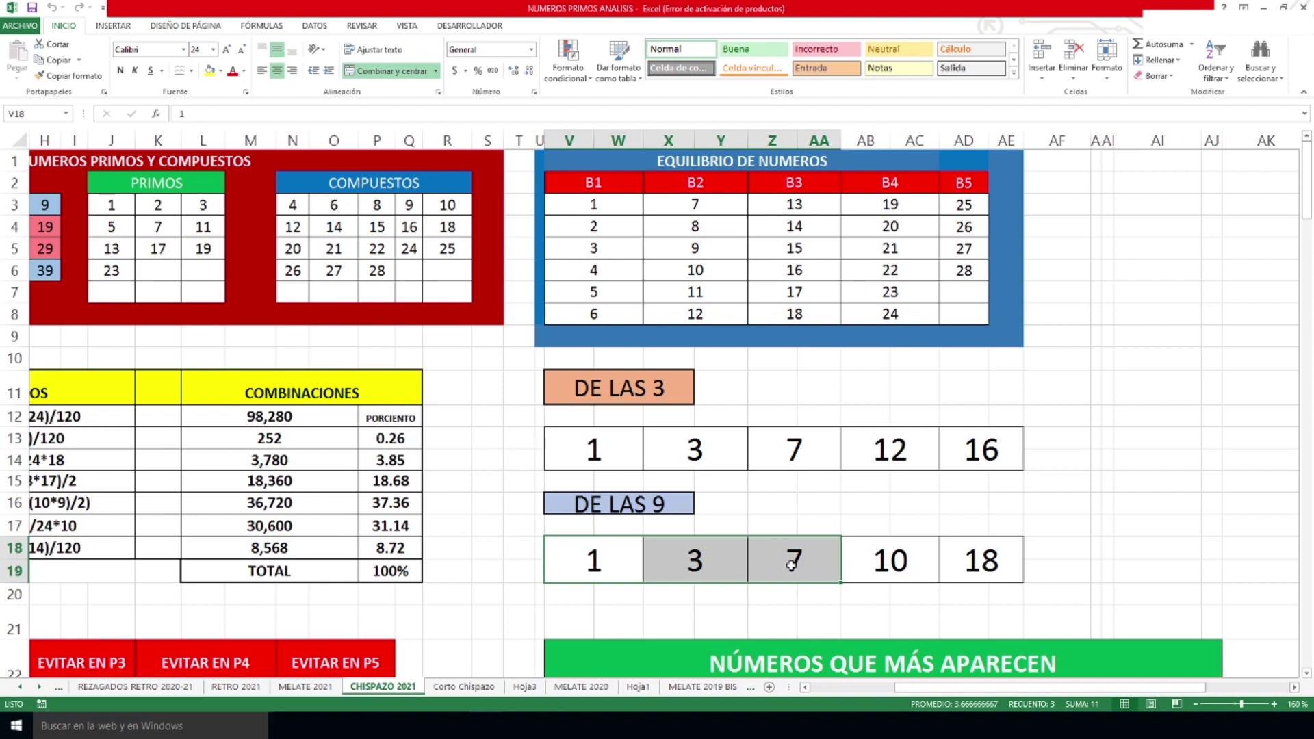
pyautogui.click(921, 450)
pyautogui.moveTo(934, 450); pyautogui.dragTo(968, 448)
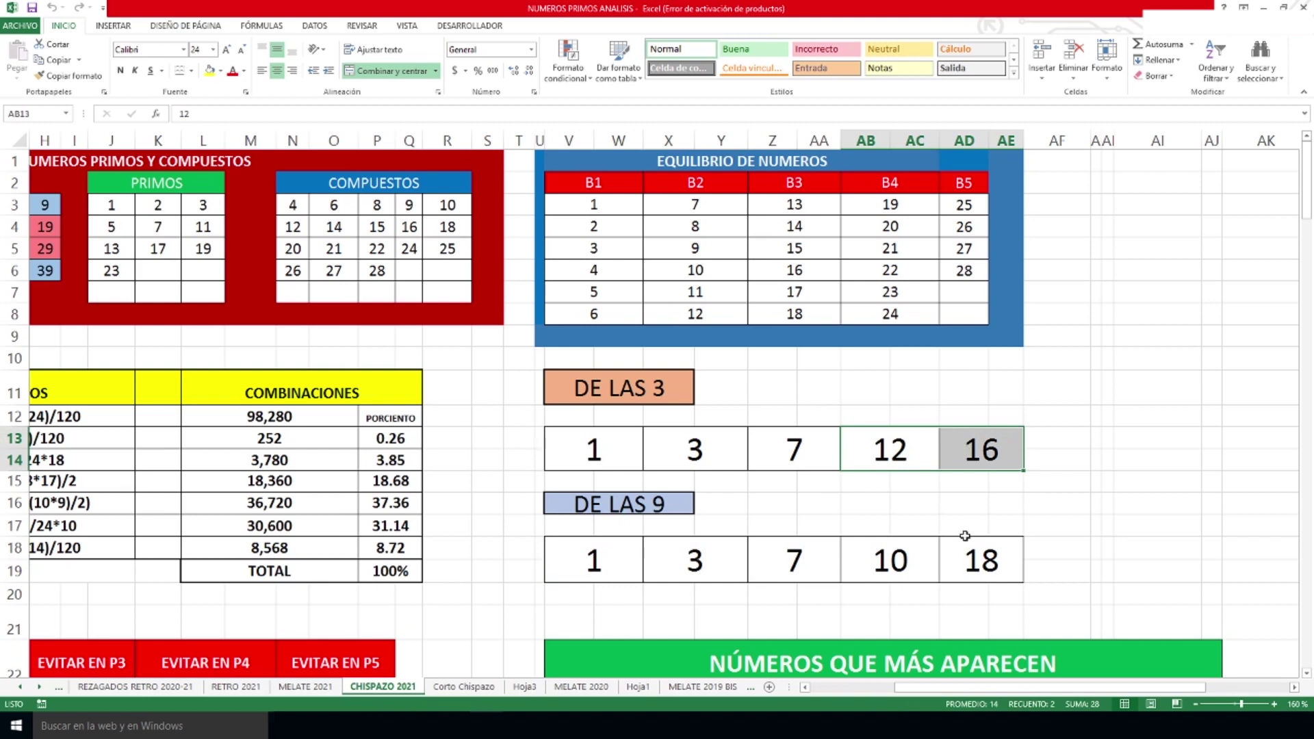
pyautogui.hotkey('shift', 'Left')
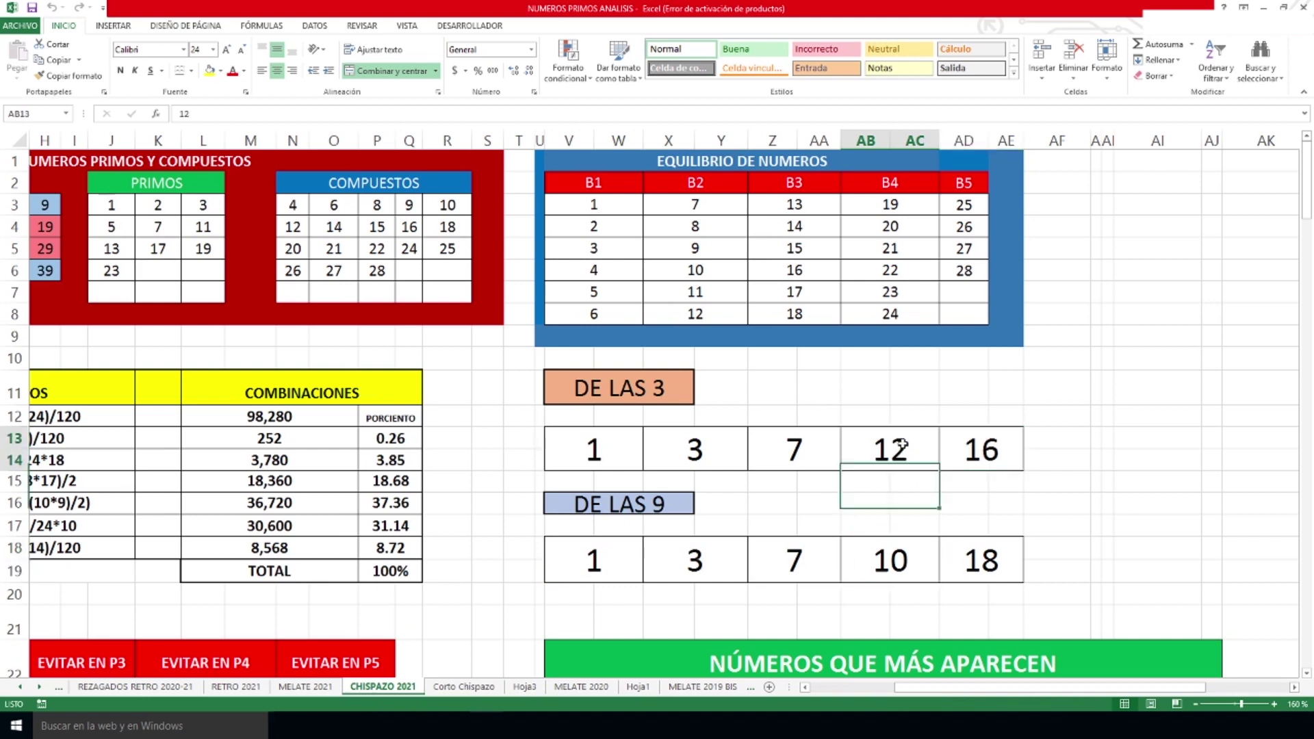
pyautogui.click(981, 460)
pyautogui.click(979, 558)
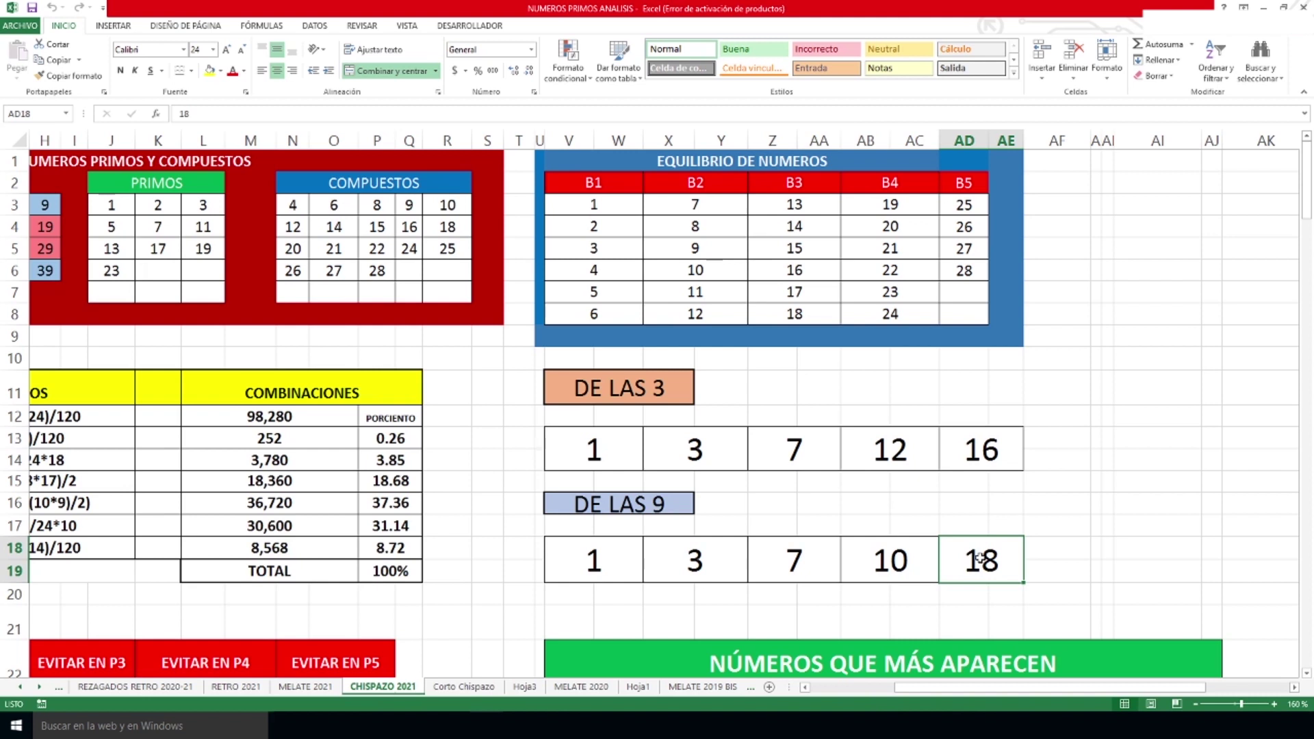
# Examine the orange-marked numbers in the NÚMEROS COMBINABLES table against the DE LAS 3 draw
pyautogui.moveTo(1013, 688); pyautogui.dragTo(927, 690)
pyautogui.scroll(-5, 750, 416)
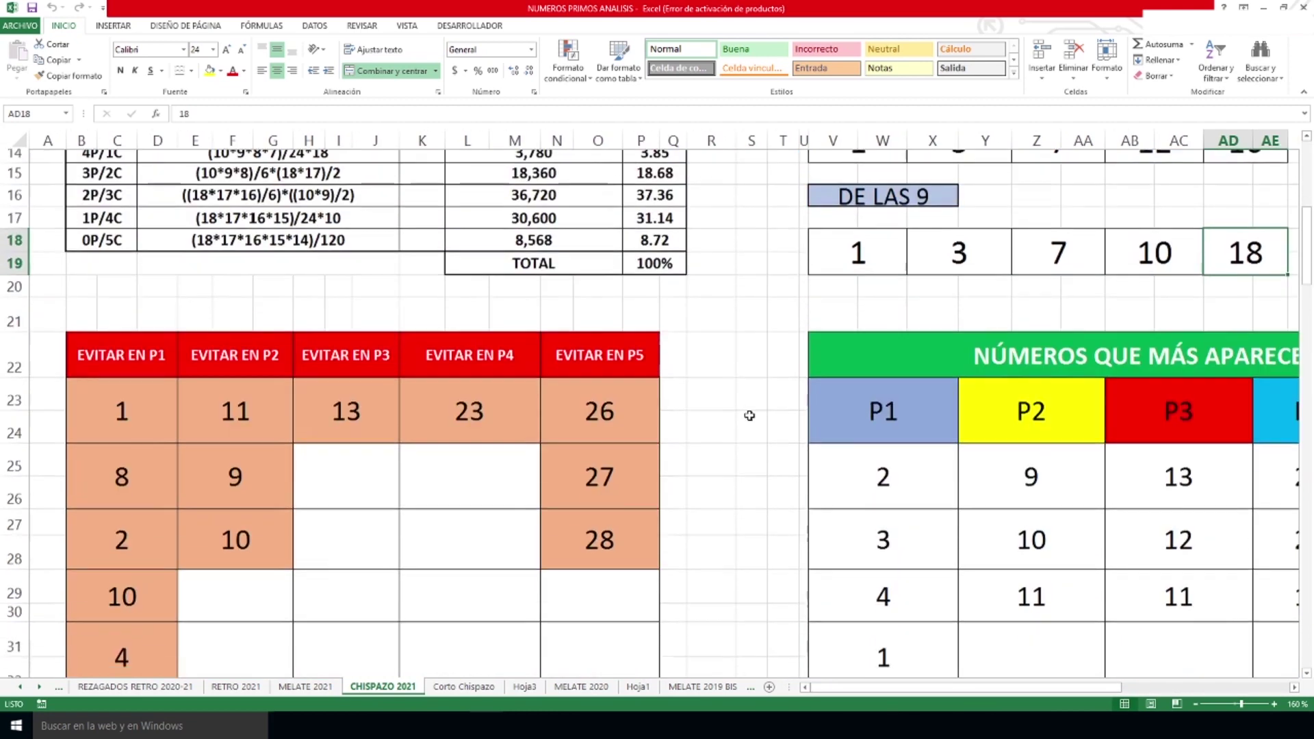
pyautogui.scroll(-7, 749, 416)
pyautogui.scroll(6, 753, 414)
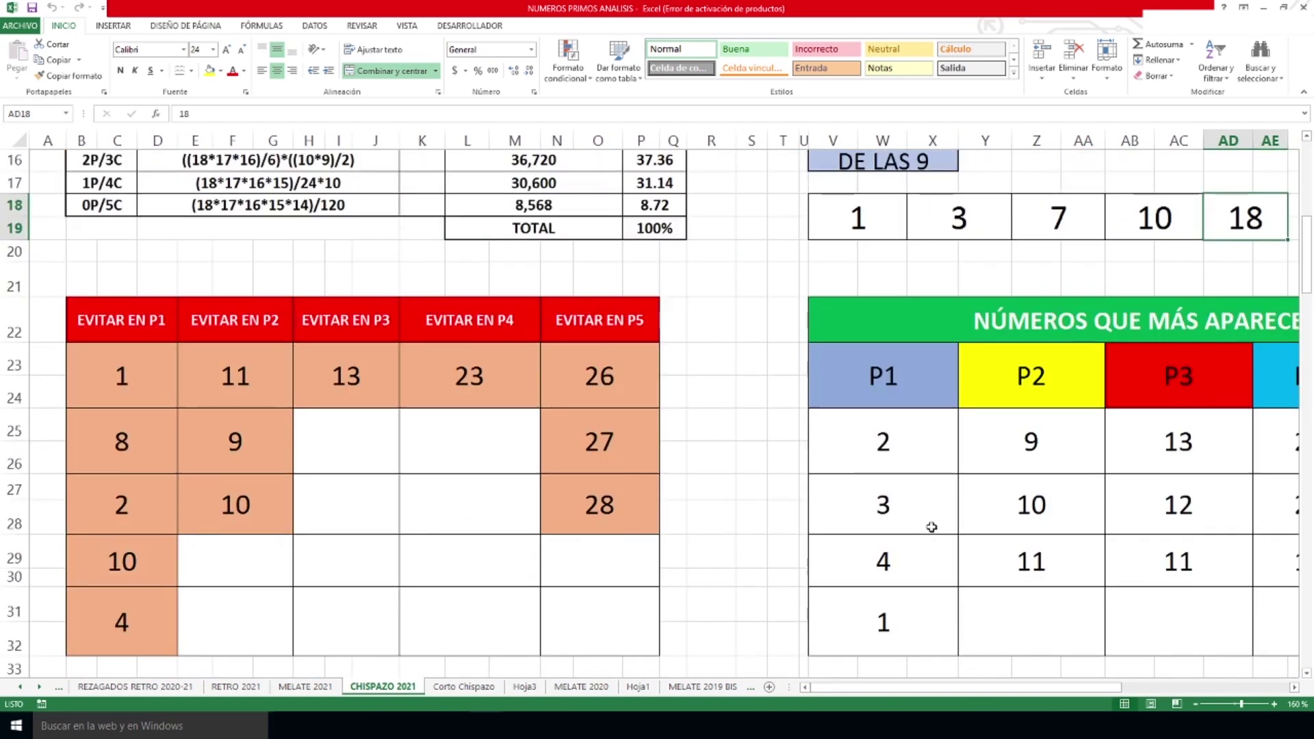
pyautogui.scroll(-5, 932, 528)
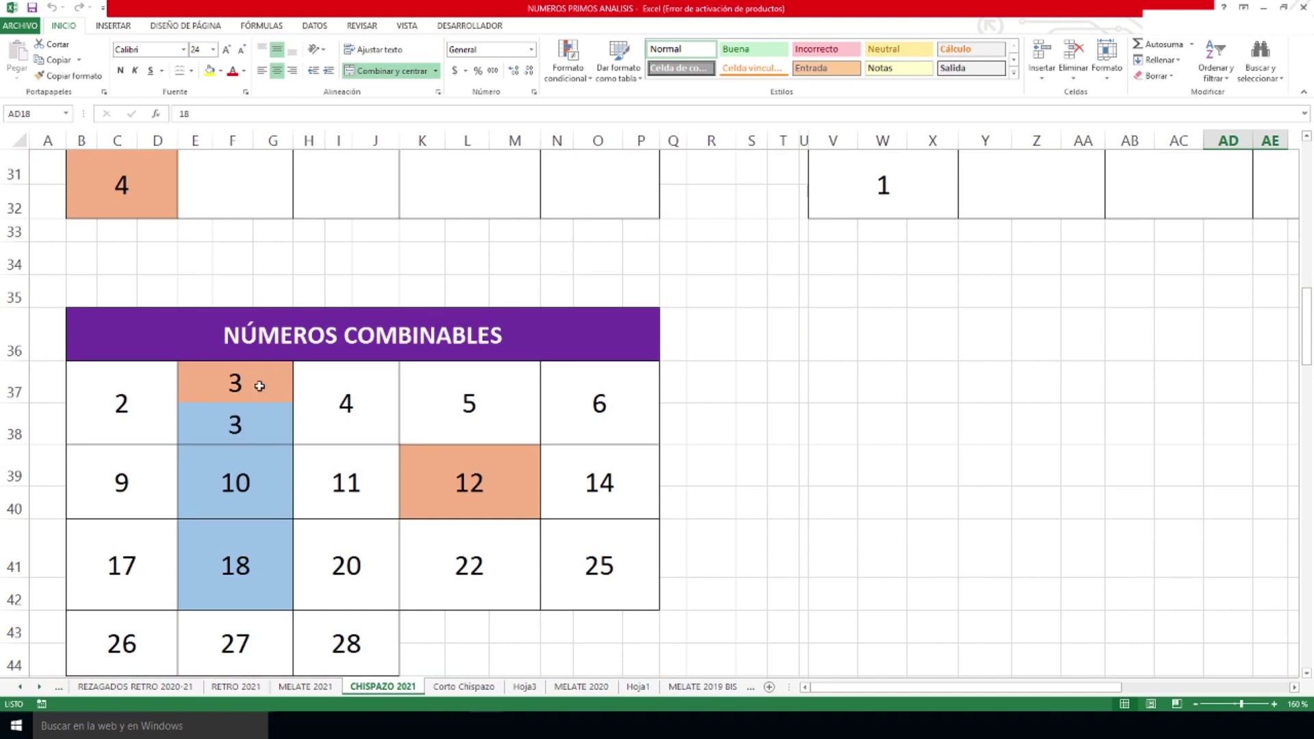
pyautogui.click(264, 388)
pyautogui.click(473, 488)
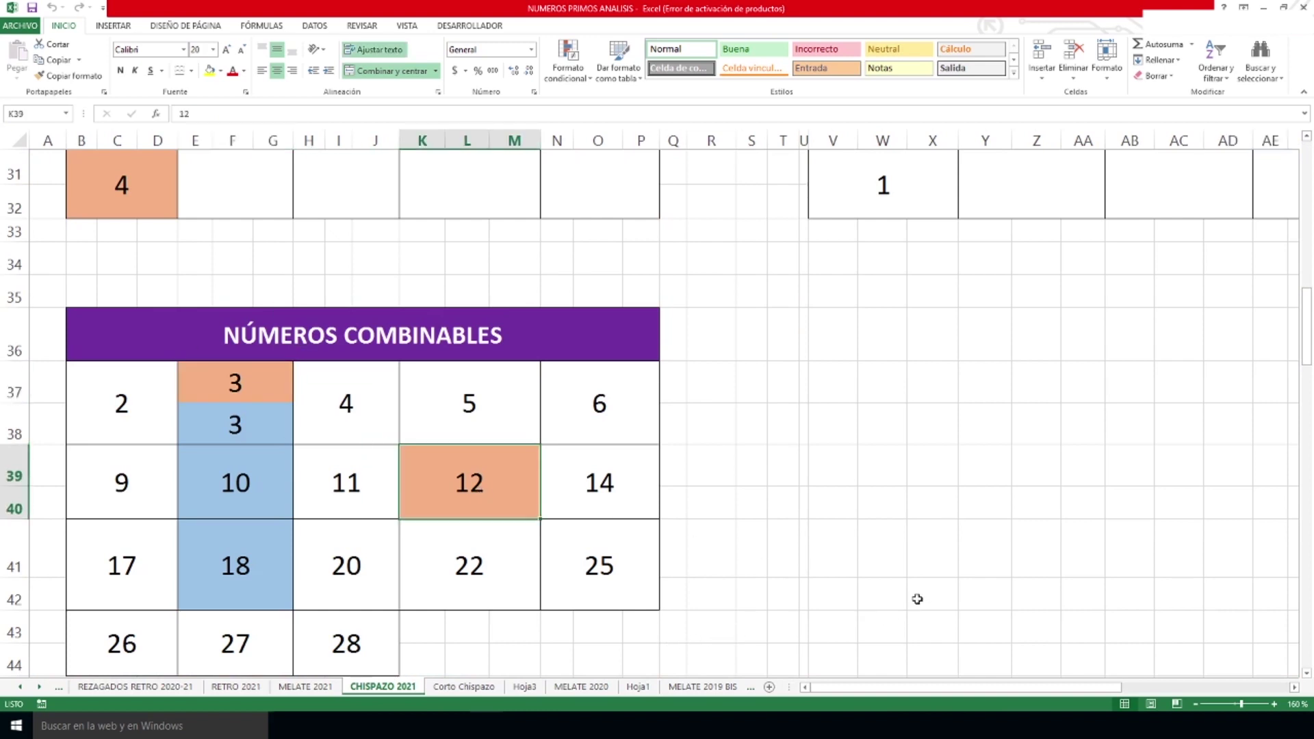
pyautogui.scroll(7, 918, 600)
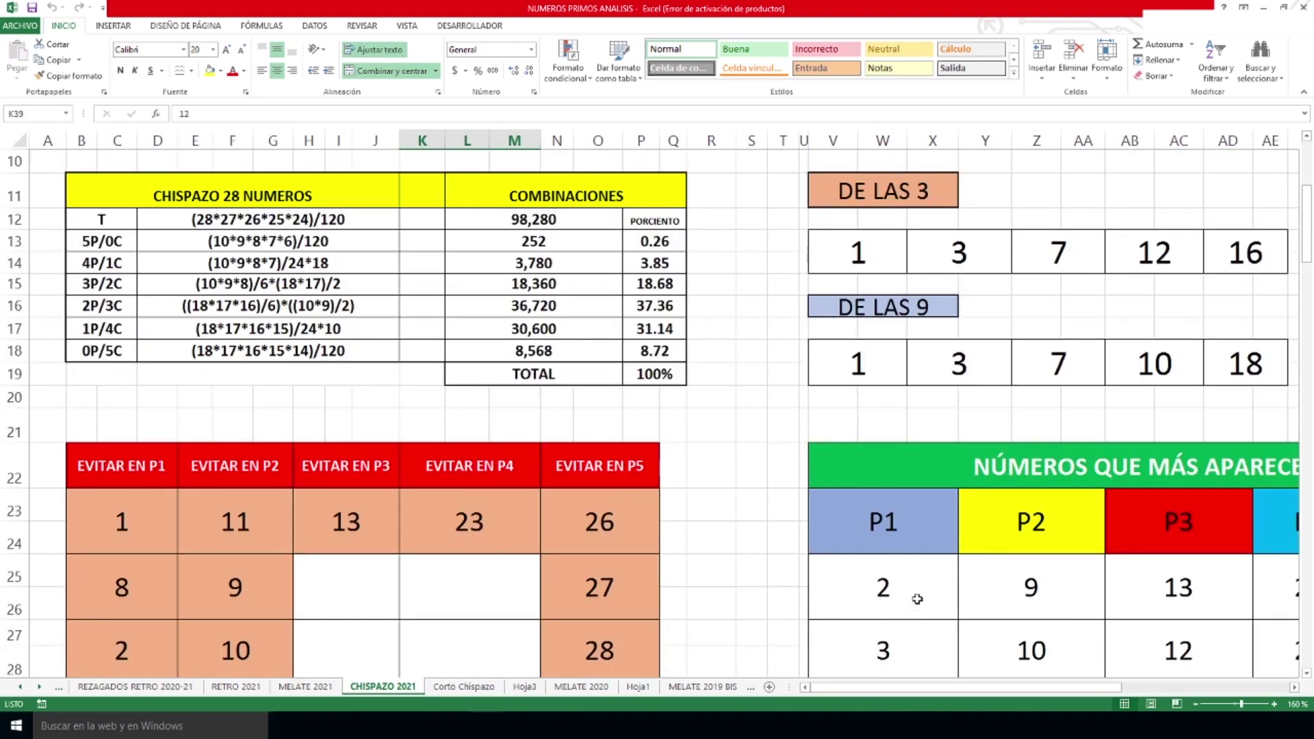
# Examine the blue-marked numbers in the NÚMEROS COMBINABLES table and match them with the DE LAS 9 draw
pyautogui.scroll(-6, 917, 599)
pyautogui.click(236, 551)
pyautogui.click(243, 621)
pyautogui.scroll(6, 762, 549)
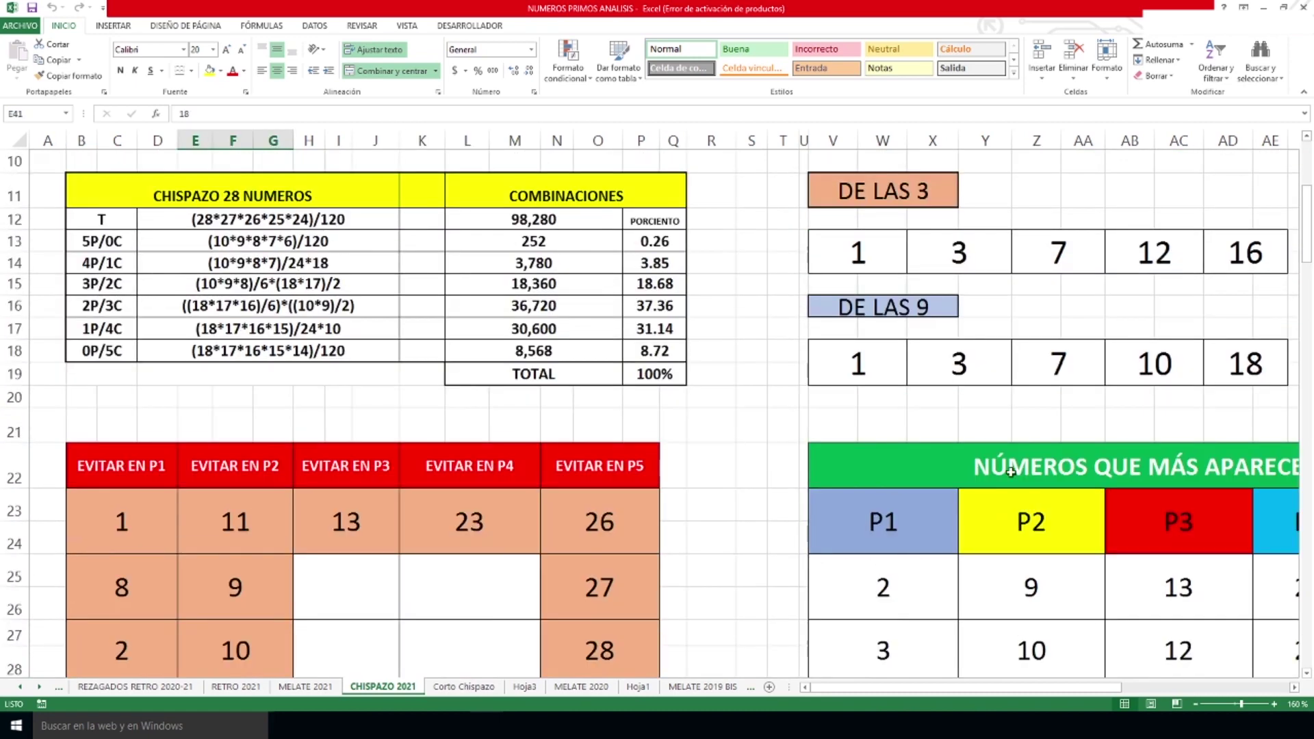
pyautogui.click(945, 365)
pyautogui.click(1180, 365)
pyautogui.click(1251, 361)
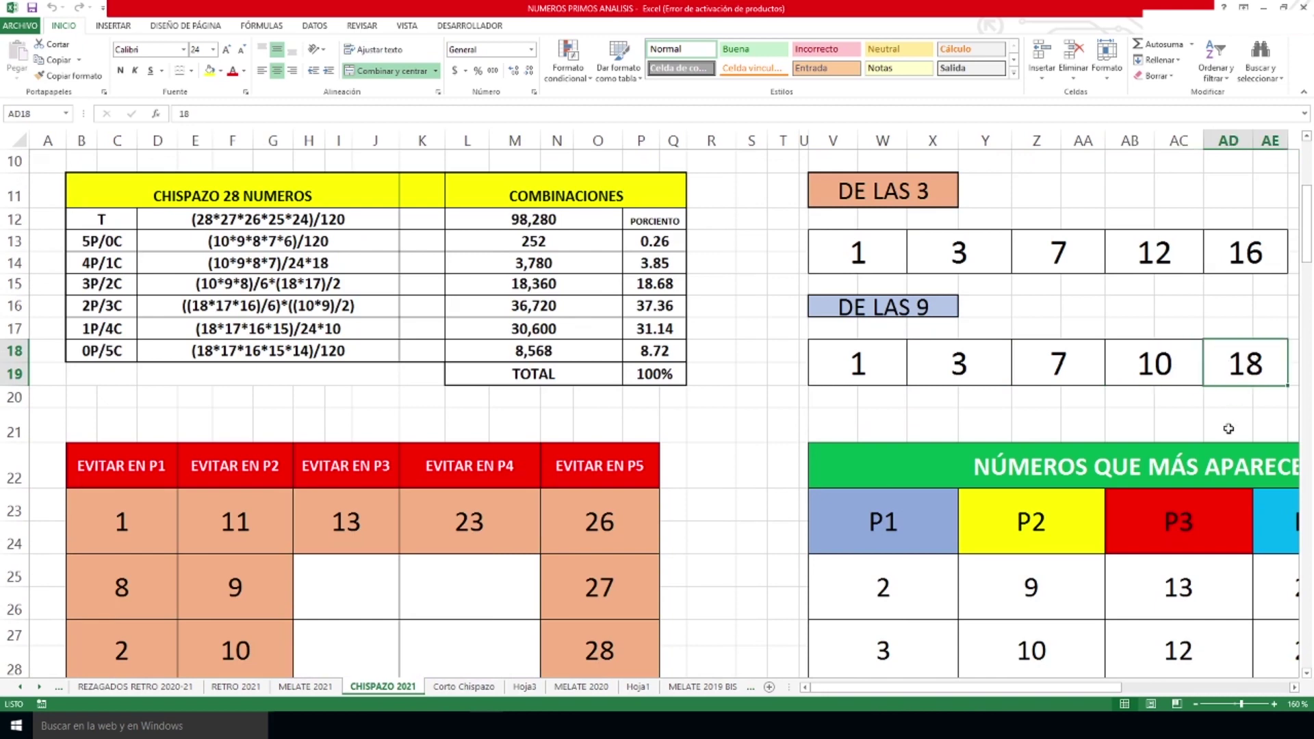
pyautogui.scroll(2, 972, 465)
pyautogui.scroll(1, 973, 464)
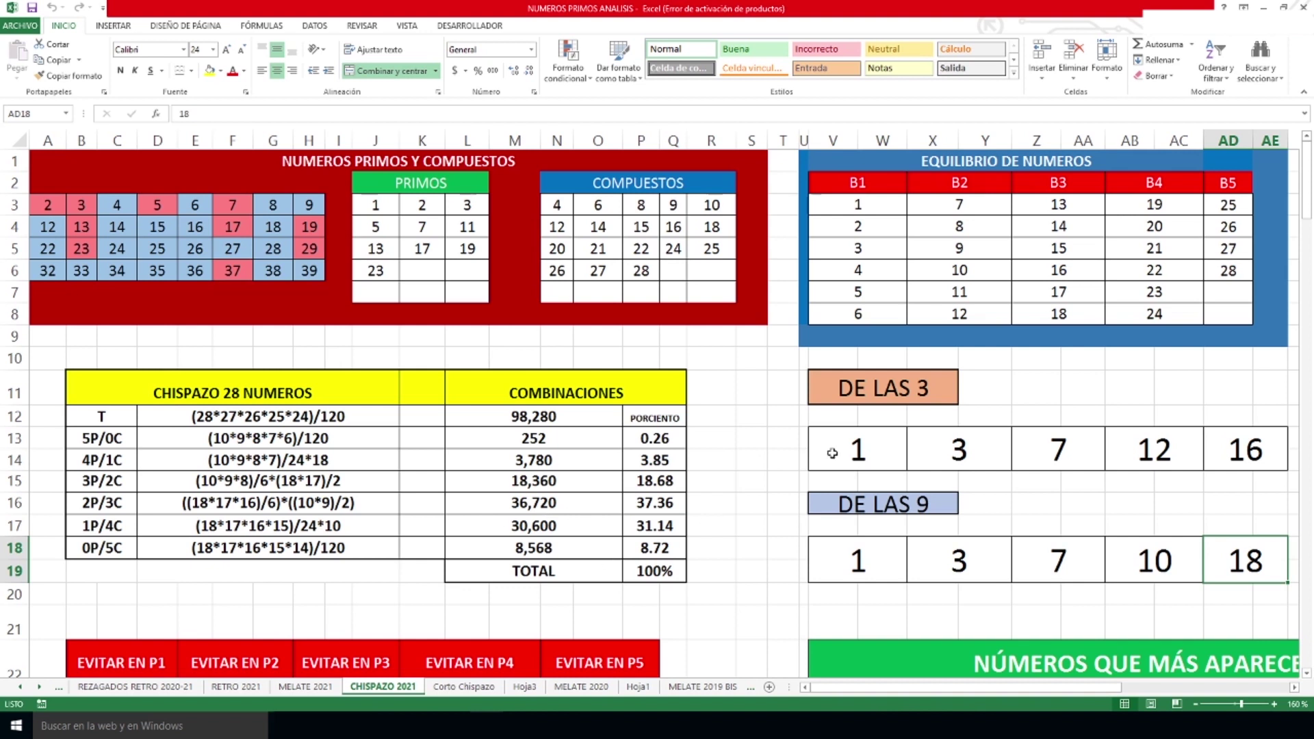
# Look over the CHISPAZO 2021 sheet in the NUMEROS PRIMOS PRONOSTICO workbook and return to the NUMEROS PRIMOS ANALISIS workbook
pyautogui.click(1264, 7)
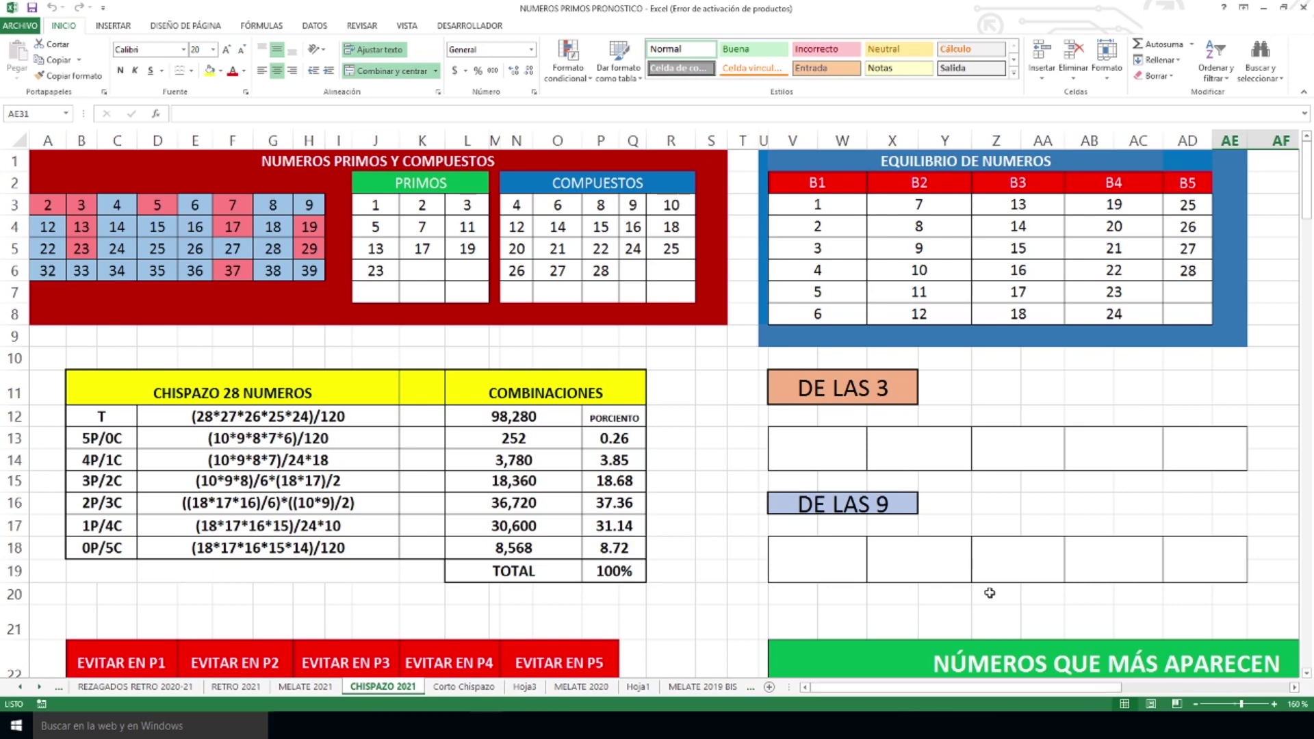
pyautogui.scroll(-3, 625, 512)
pyautogui.scroll(3, 624, 512)
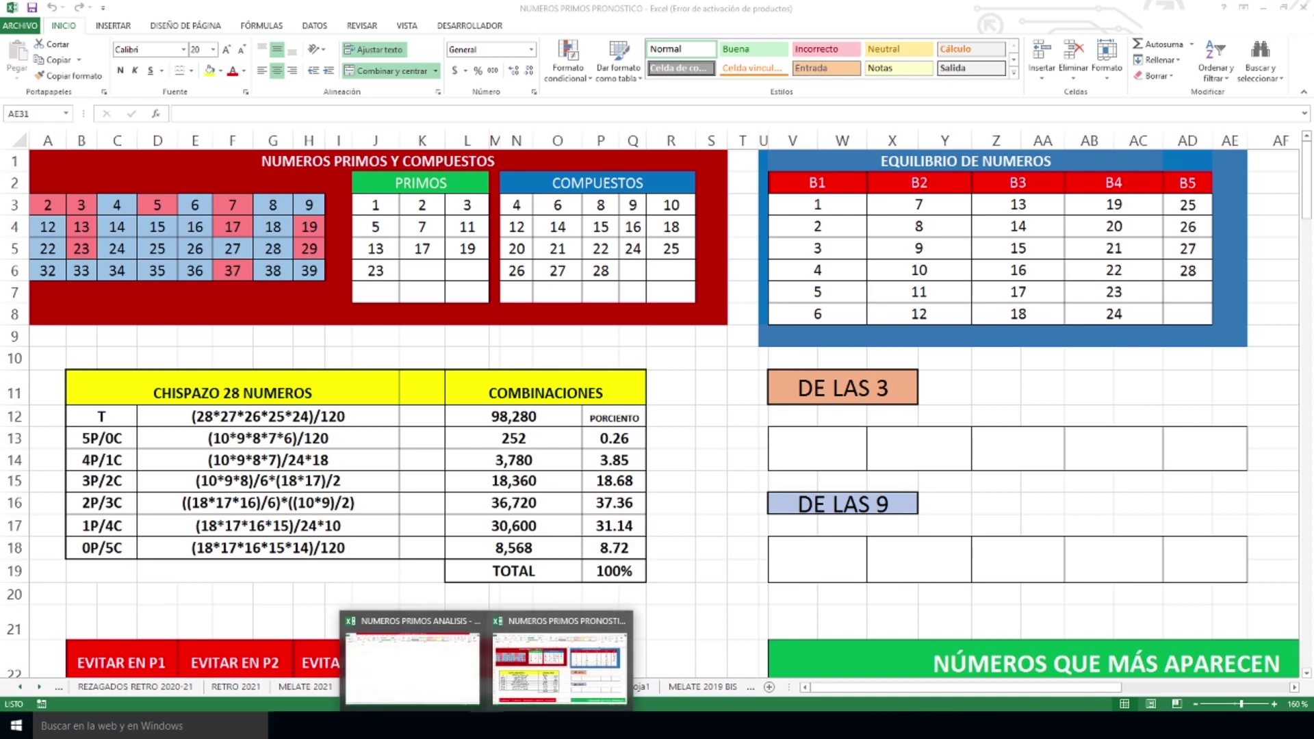
pyautogui.click(558, 657)
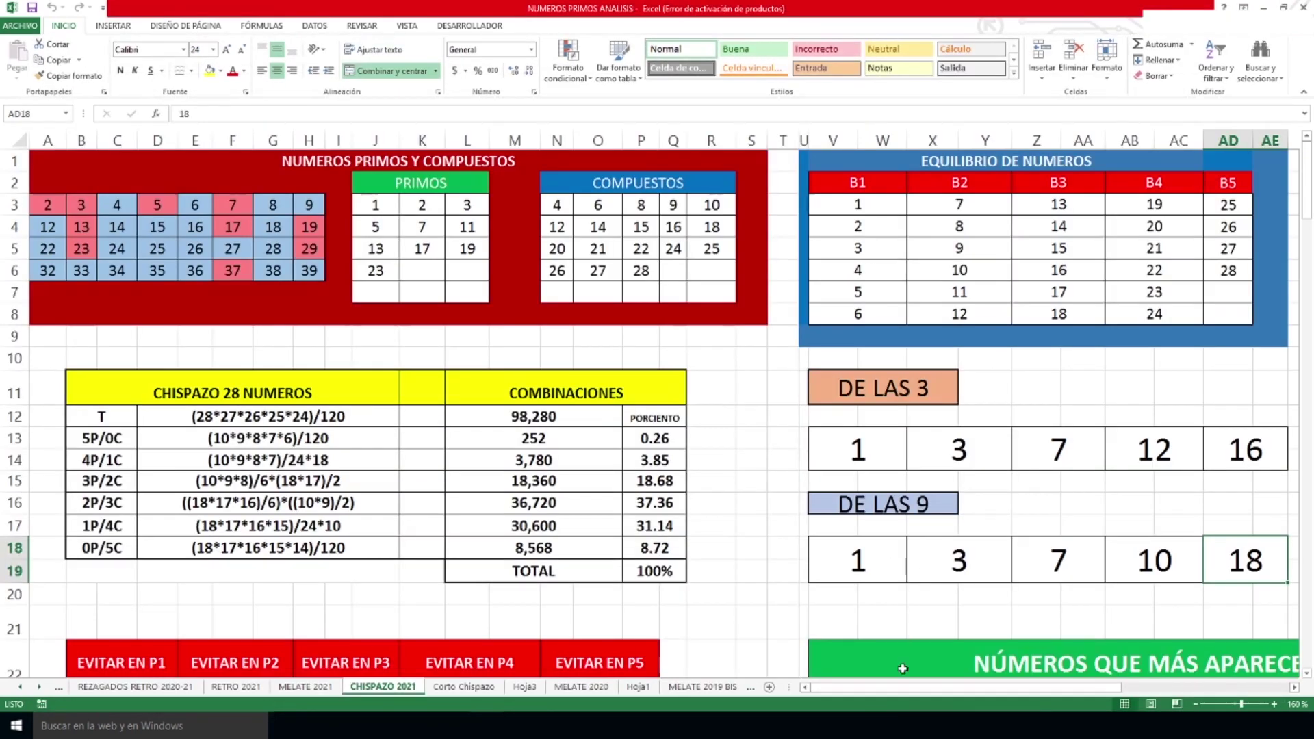
# Match the first and second numbers of both draws with block B1 of the EQUILIBRIO DE NUMEROS table
pyautogui.moveTo(890, 688); pyautogui.dragTo(981, 685)
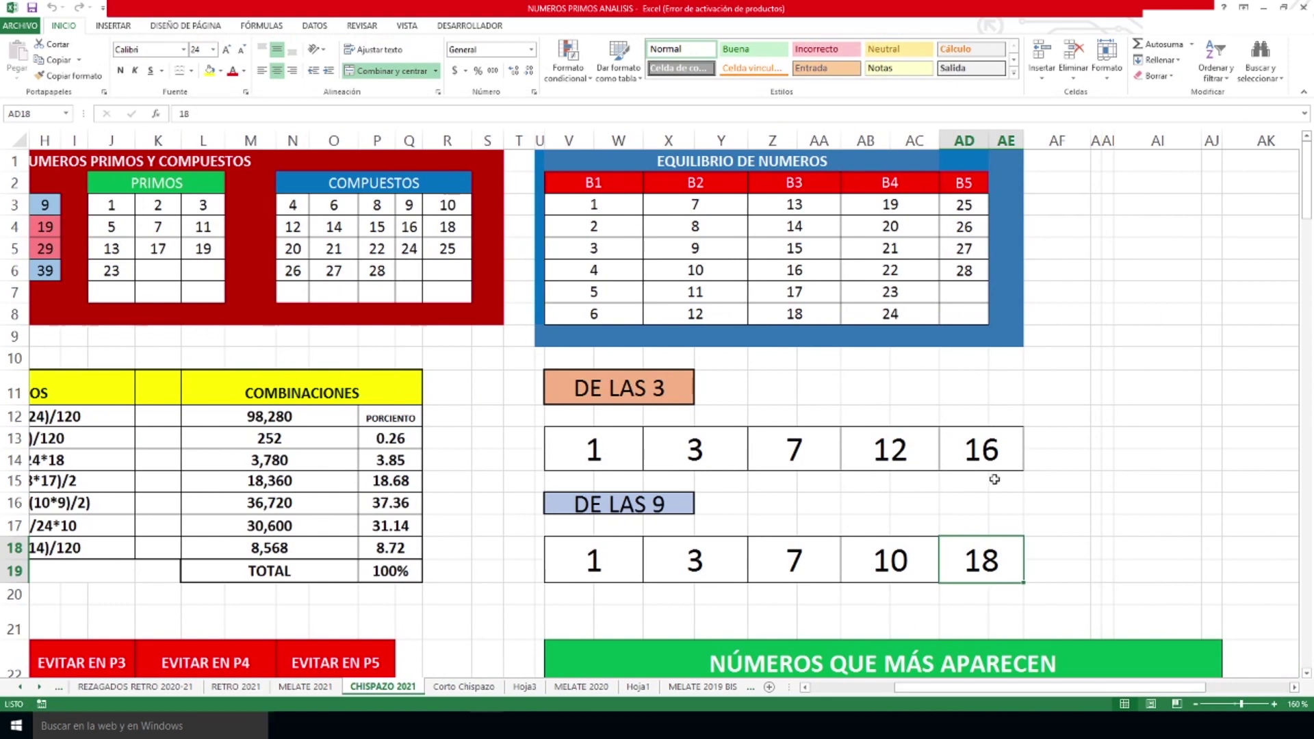
pyautogui.click(613, 455)
pyautogui.click(601, 560)
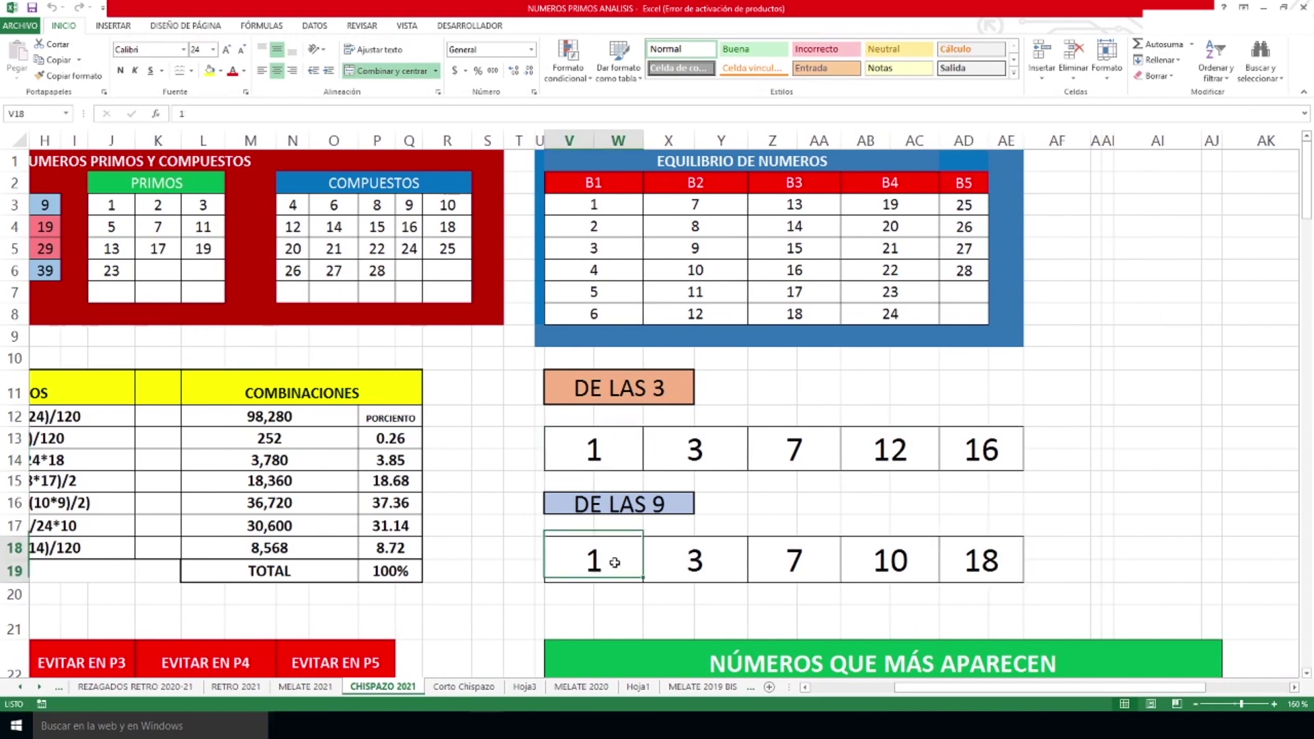
pyautogui.click(618, 206)
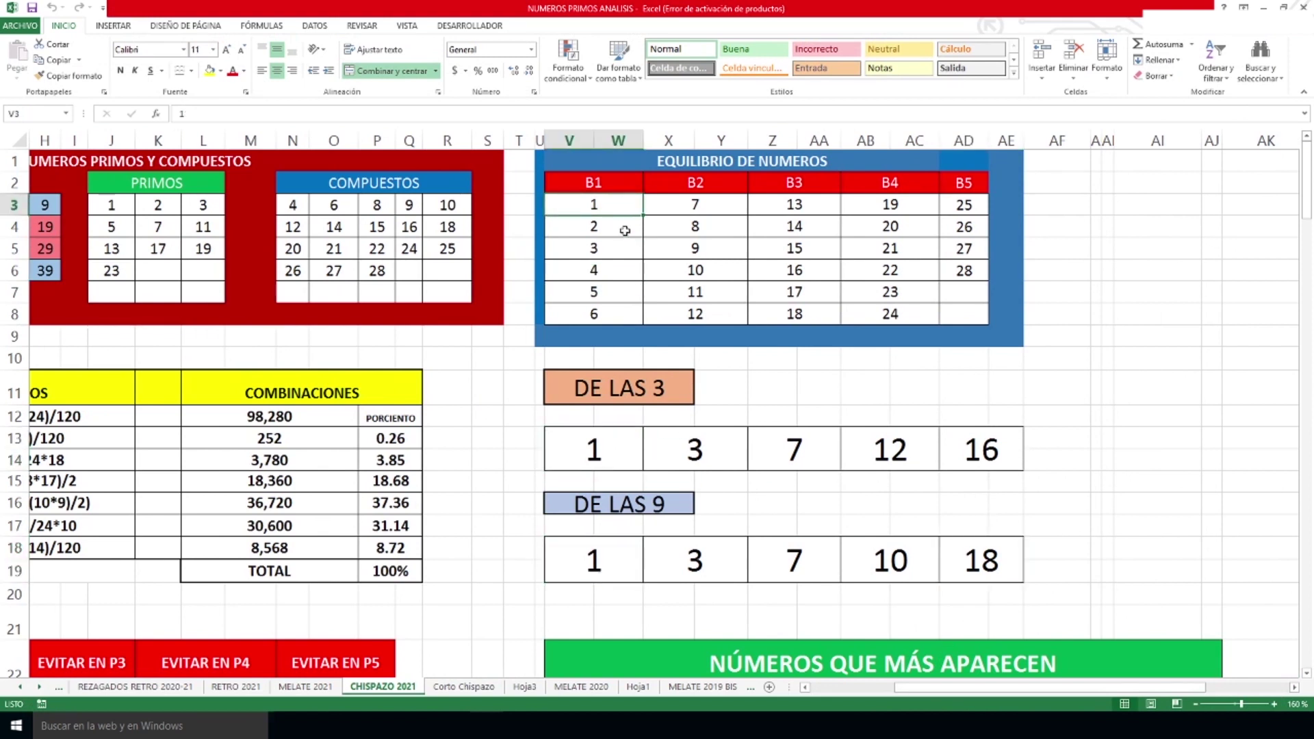
pyautogui.click(699, 460)
pyautogui.click(696, 561)
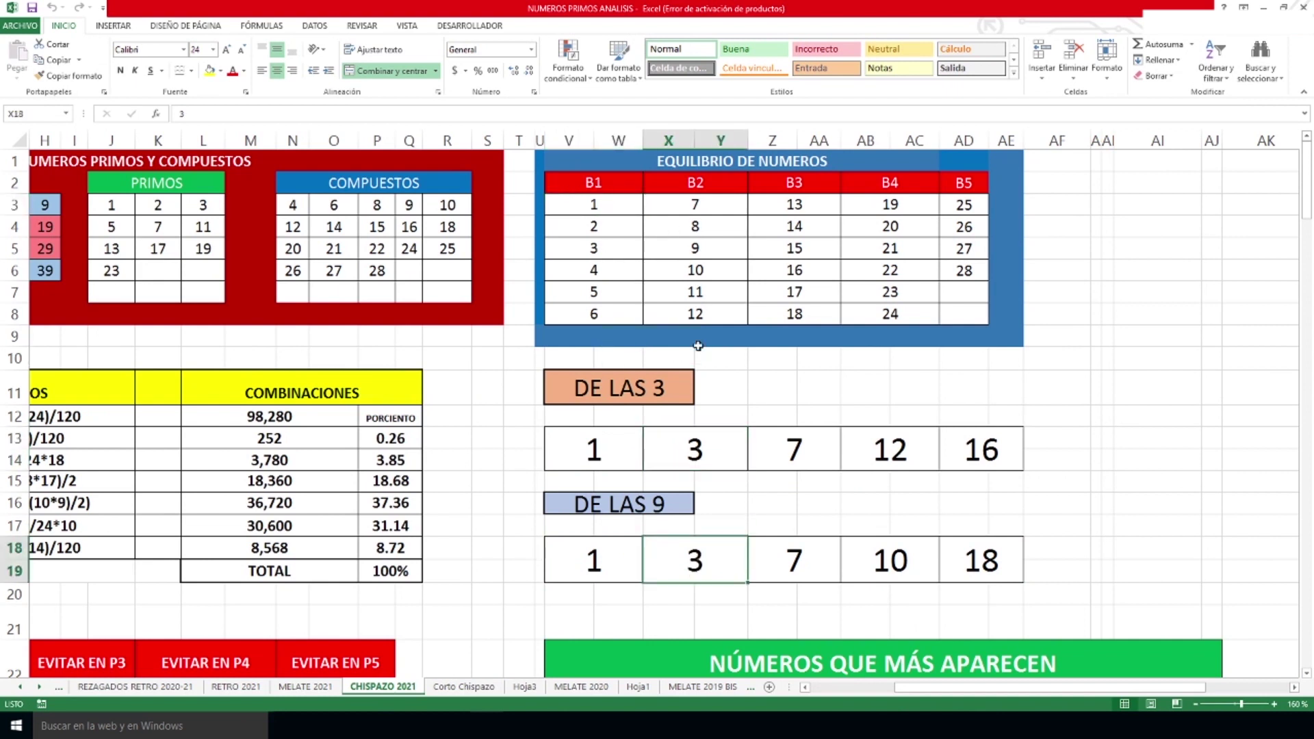
pyautogui.click(599, 248)
pyautogui.click(683, 448)
pyautogui.click(693, 560)
# Match the third and fourth numbers of both draws with block B2 of the EQUILIBRIO DE NUMEROS table
pyautogui.click(803, 440)
pyautogui.click(807, 558)
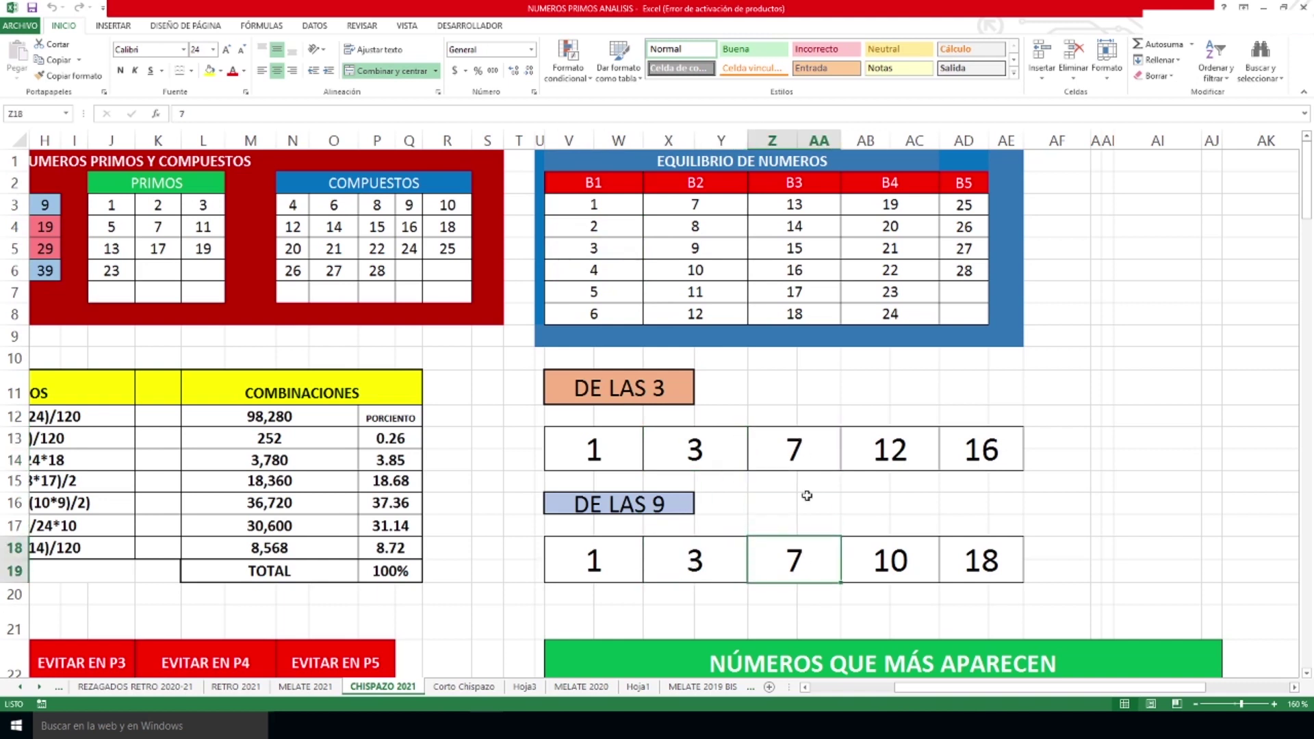
pyautogui.click(699, 205)
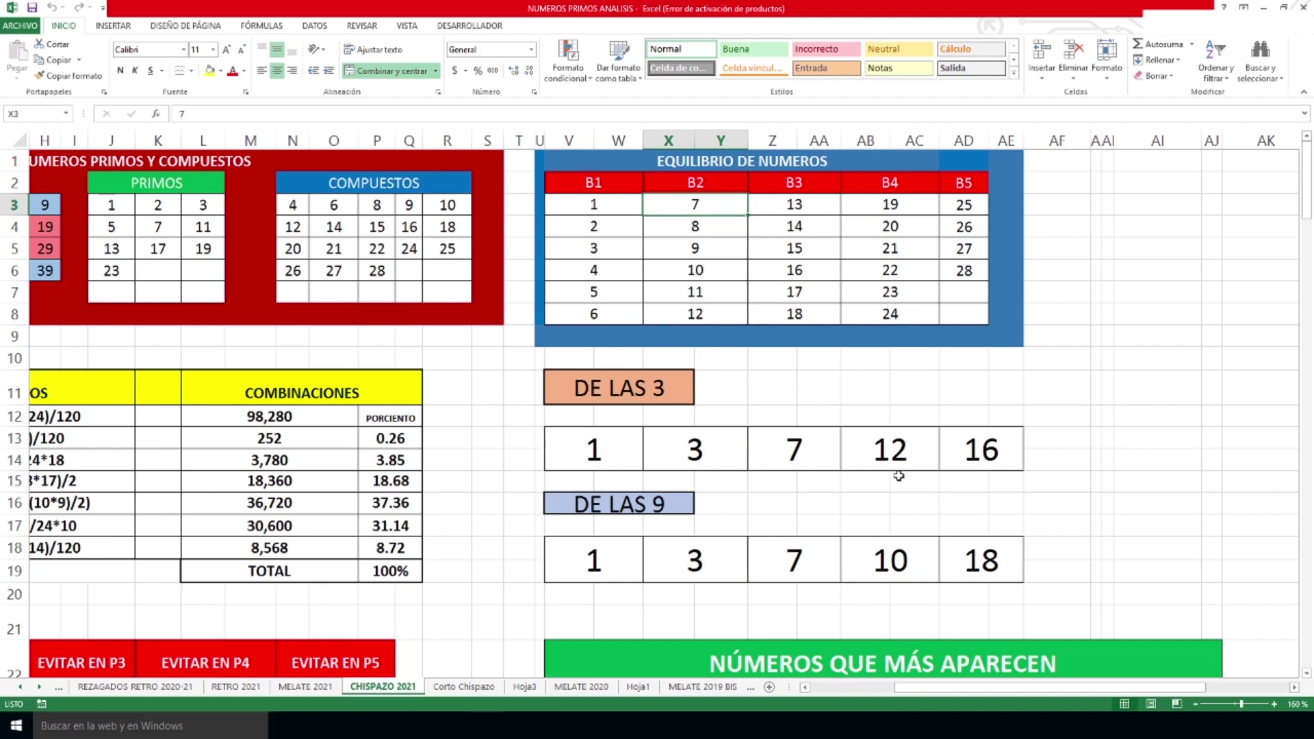
pyautogui.click(896, 573)
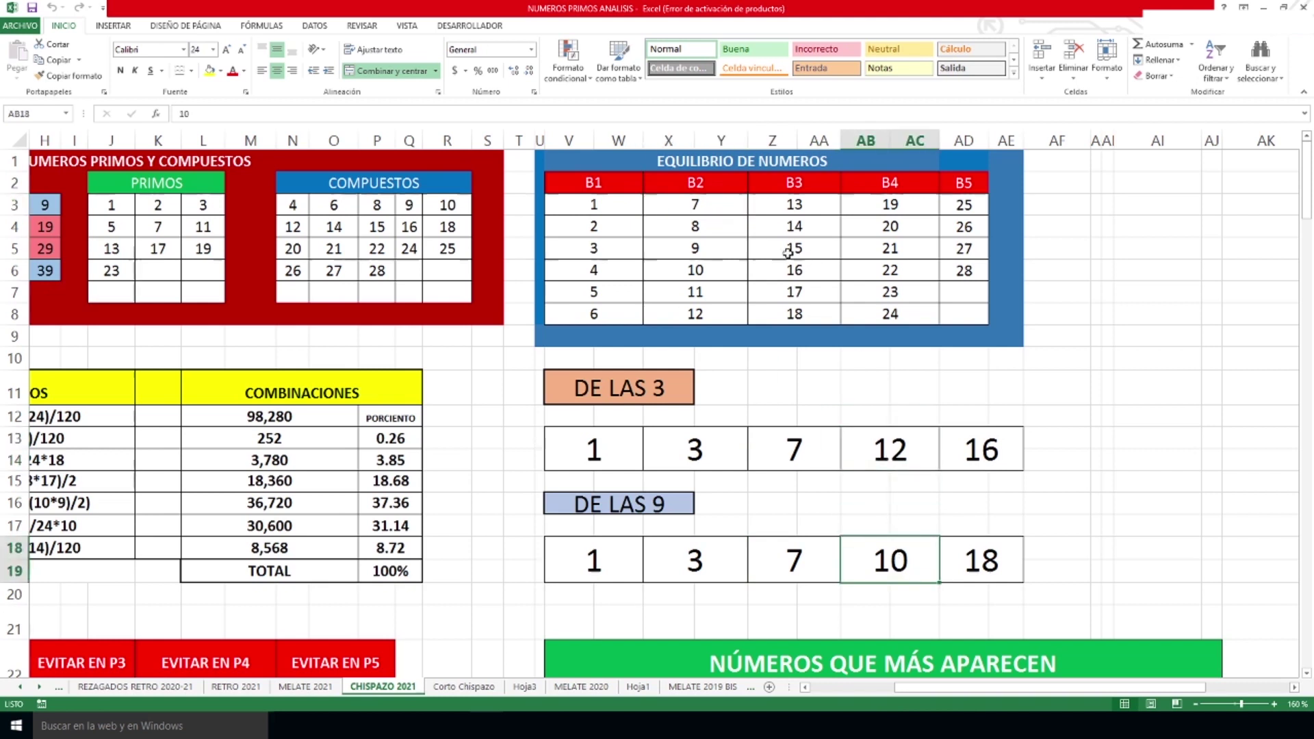
pyautogui.click(702, 315)
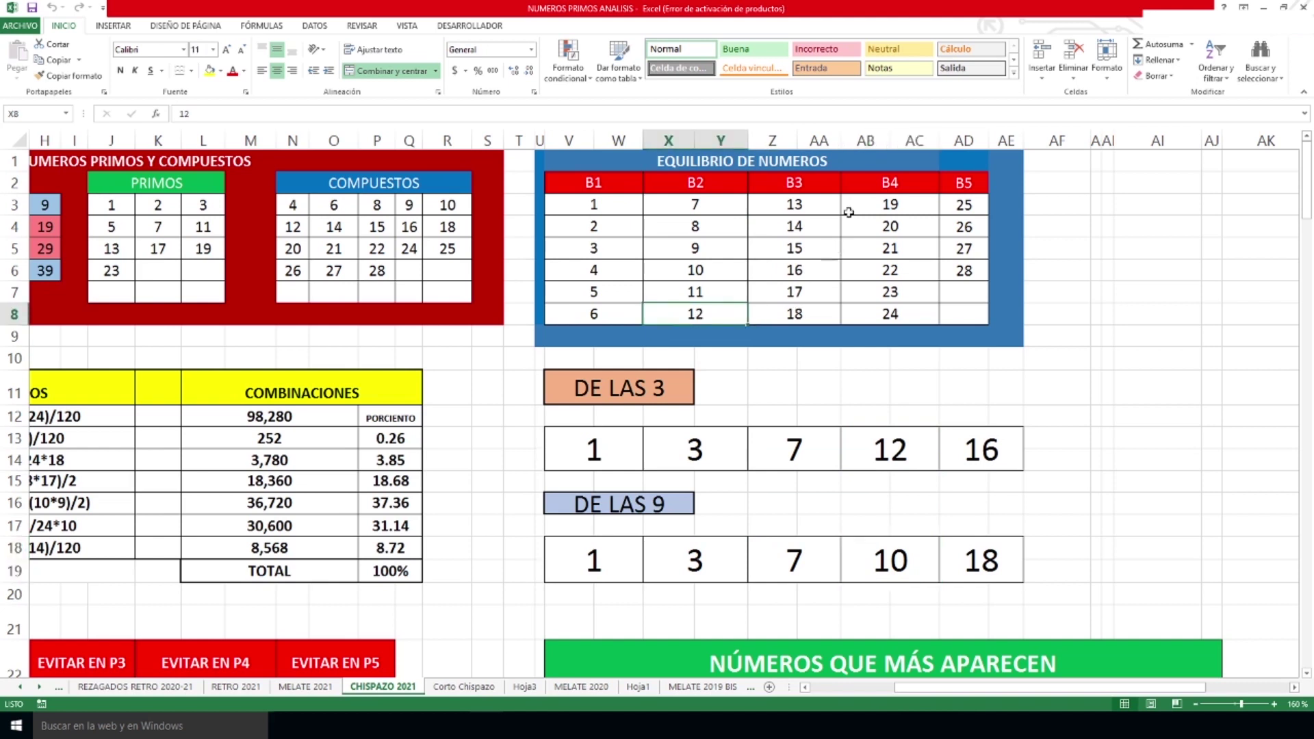
pyautogui.click(918, 553)
pyautogui.moveTo(695, 182); pyautogui.dragTo(695, 316)
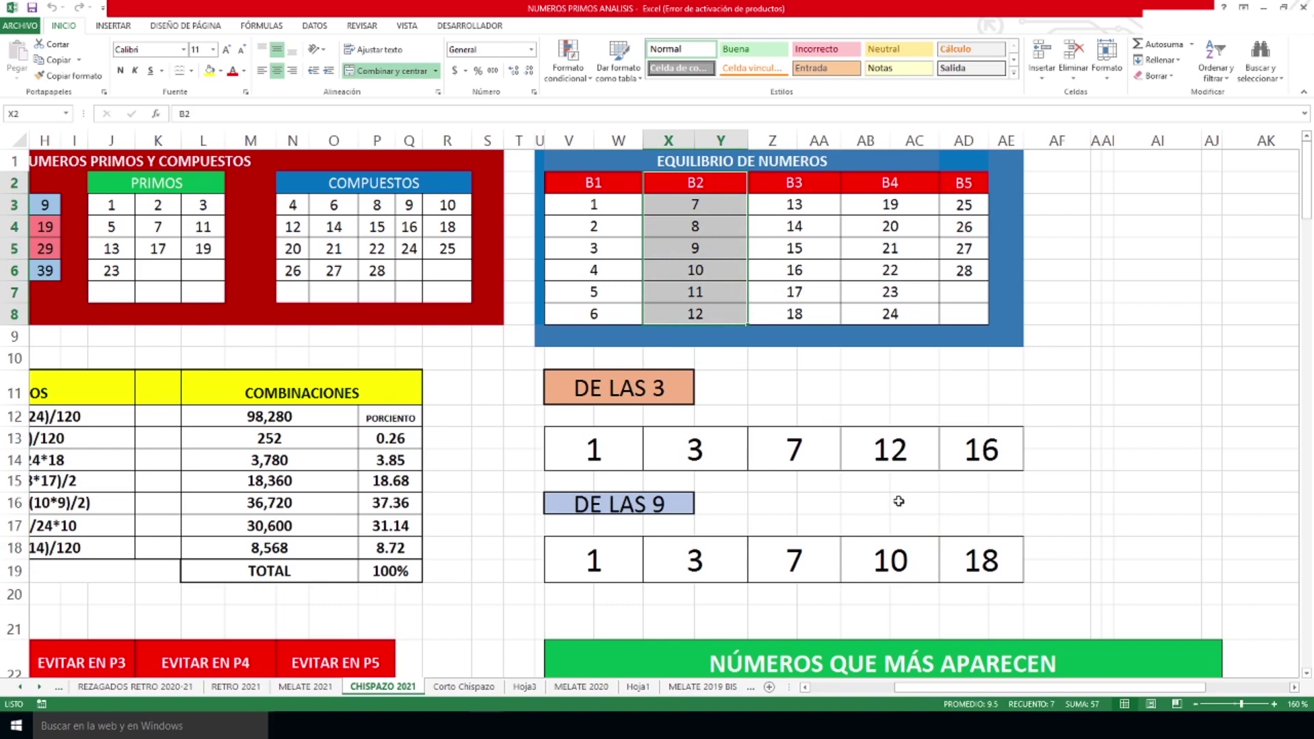
# Check the fifth number of both draws against block B3 and select all numbers of blocks B1 to B3
pyautogui.click(952, 453)
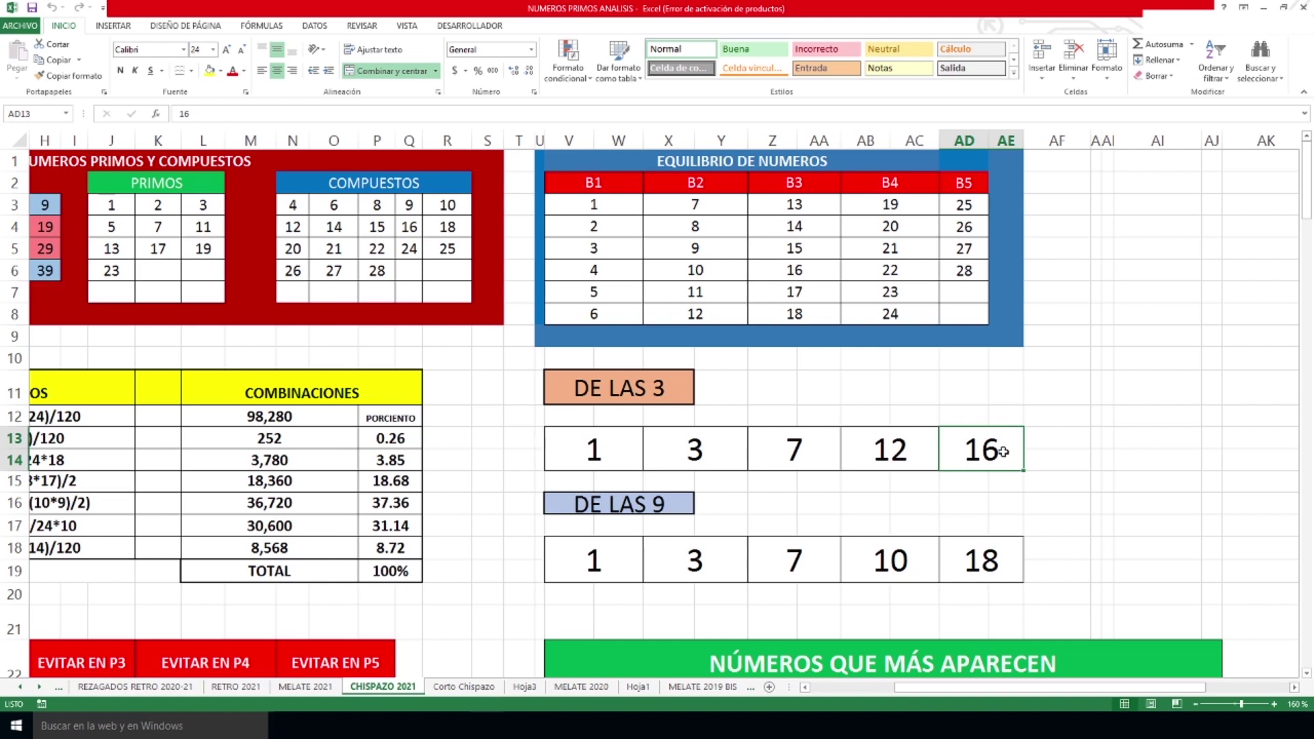
pyautogui.click(996, 561)
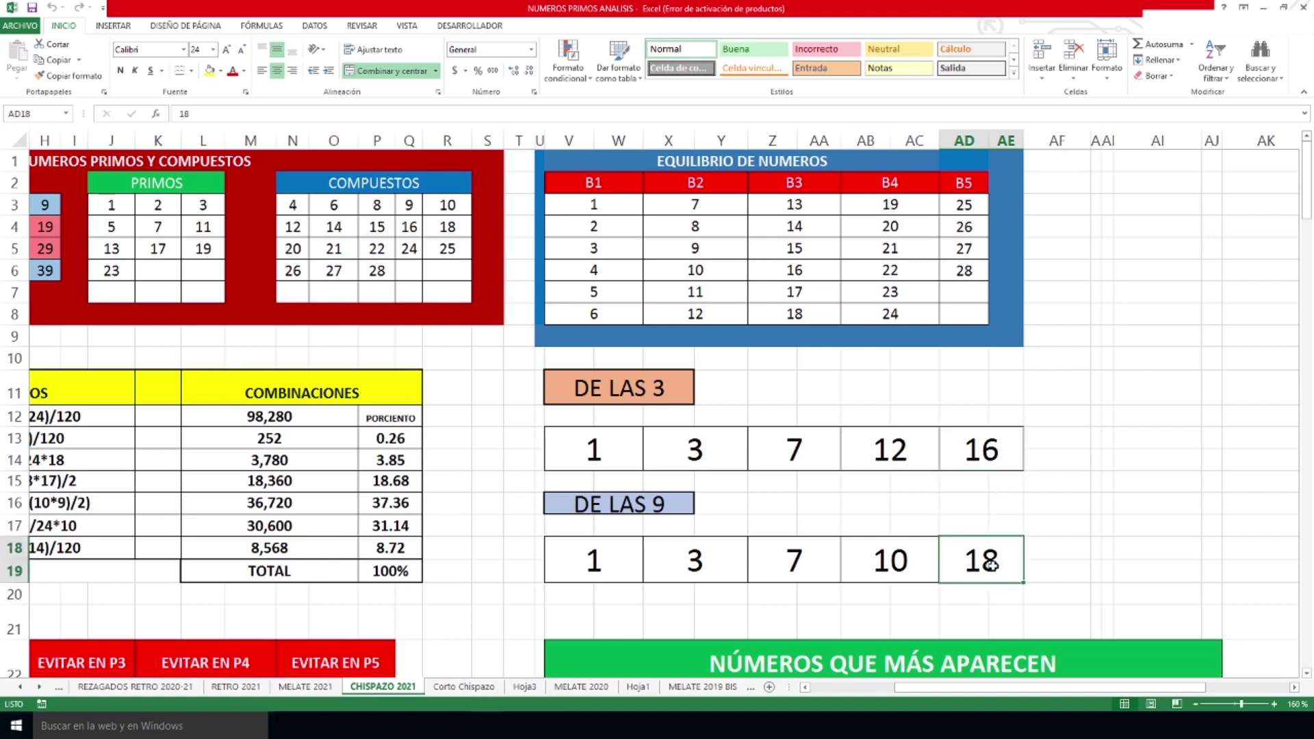
pyautogui.click(797, 314)
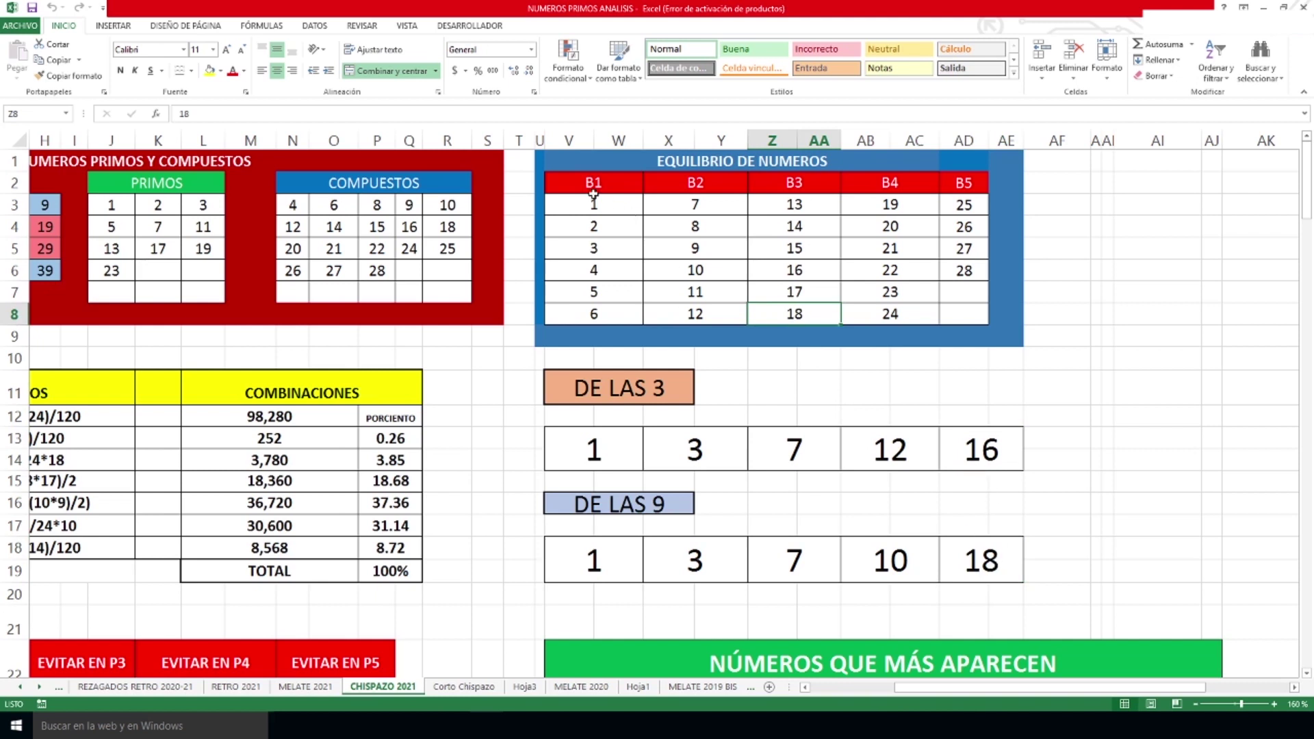
pyautogui.moveTo(593, 202); pyautogui.dragTo(788, 314)
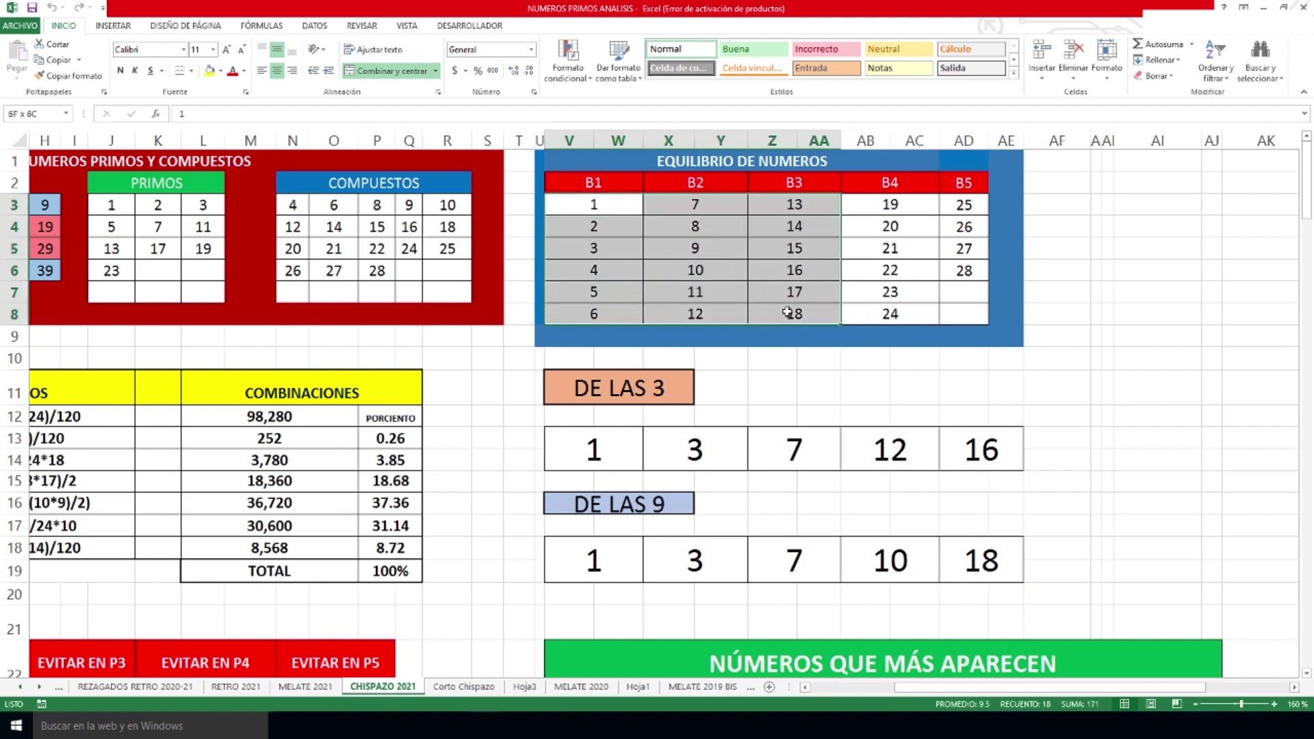
# In the NUMEROS PRIMOS PRONOSTICO workbook, select the 2P/3C and 1P/4C rows of the CHISPAZO 28 NUMEROS table, followed by the 3P/2C row
pyautogui.click(857, 400)
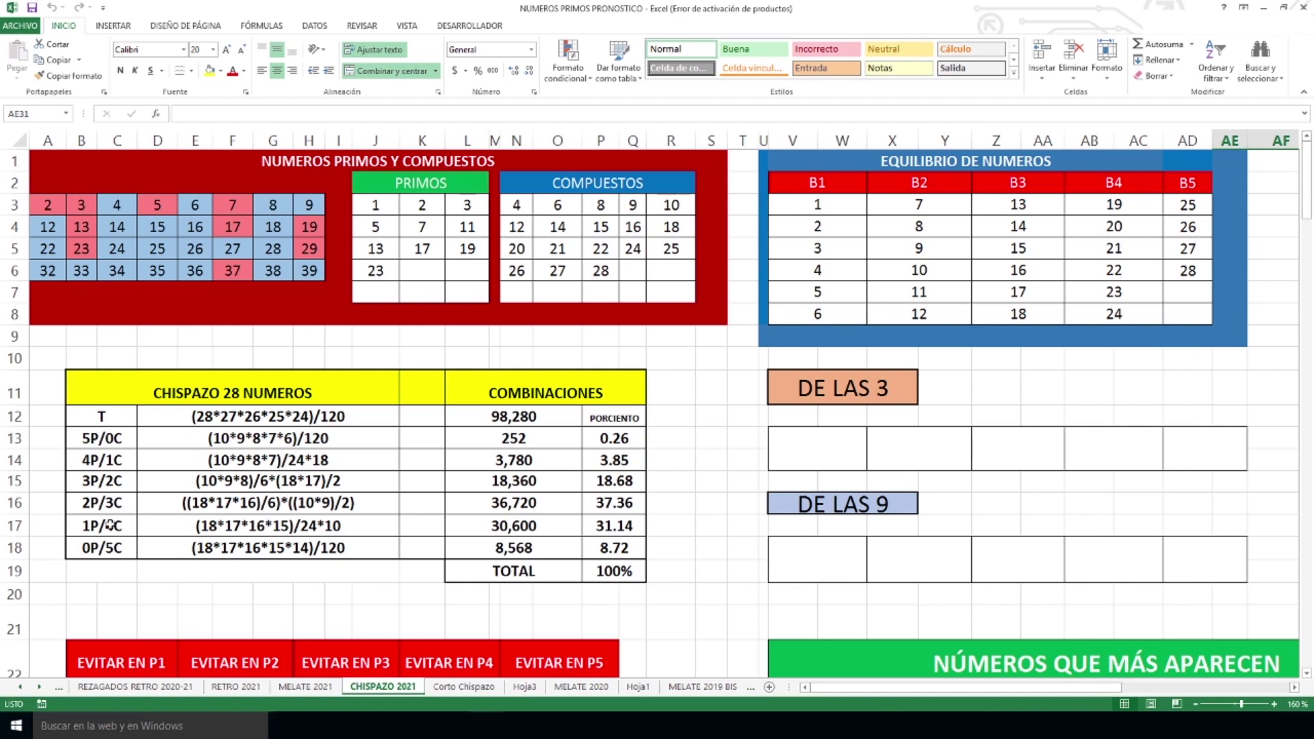
pyautogui.moveTo(99, 526); pyautogui.dragTo(613, 503)
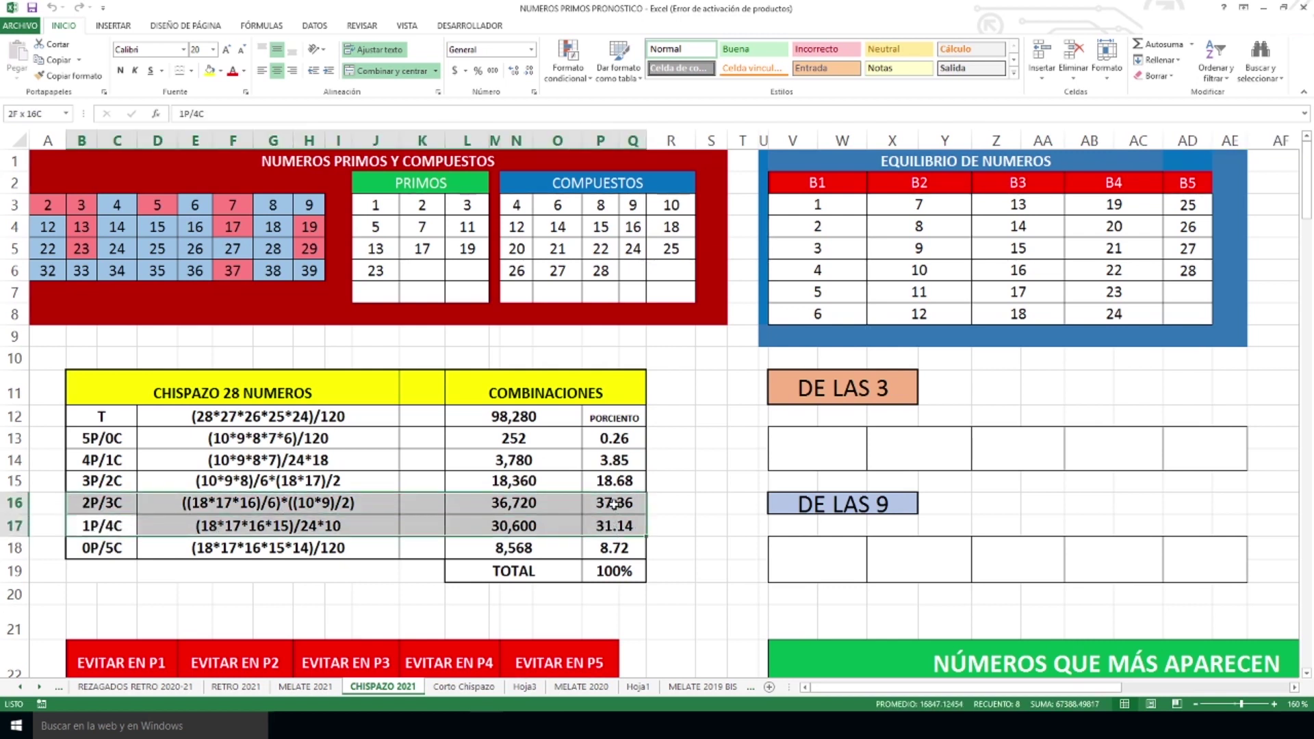
pyautogui.moveTo(613, 503); pyautogui.dragTo(613, 504)
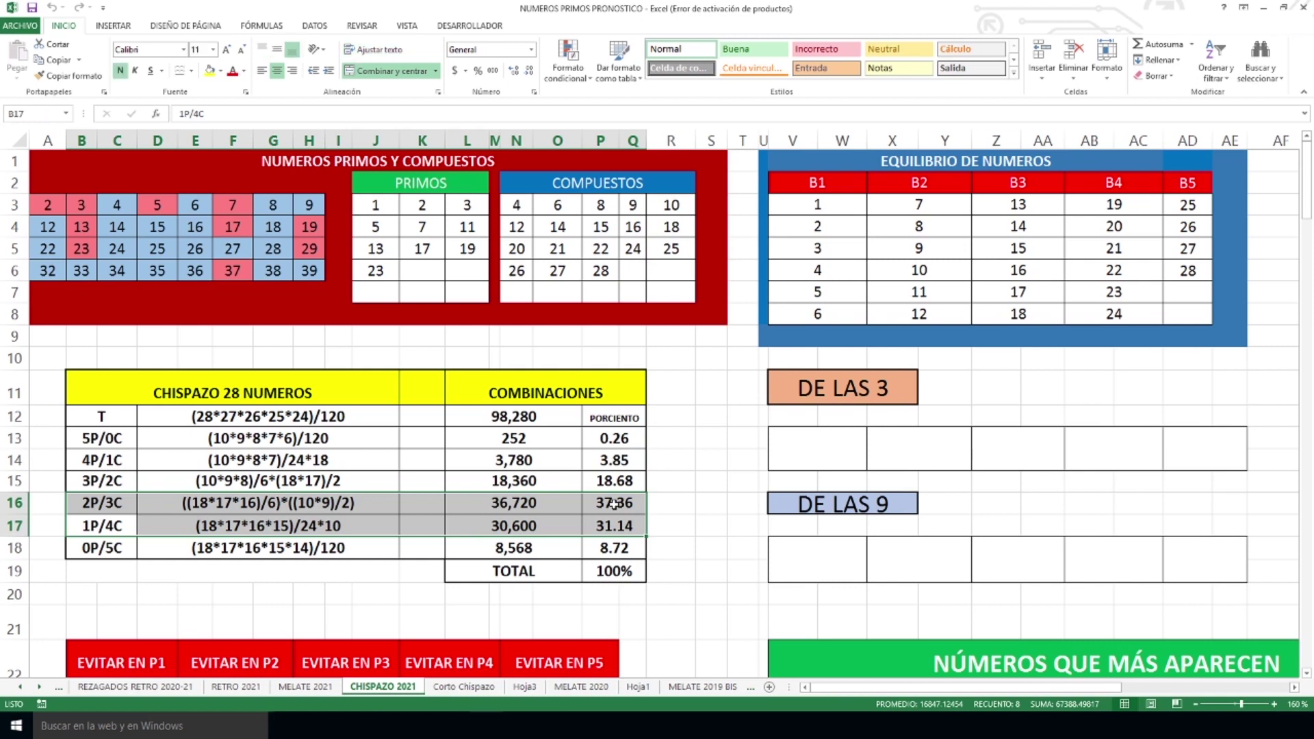
pyautogui.moveTo(90, 482); pyautogui.dragTo(611, 477)
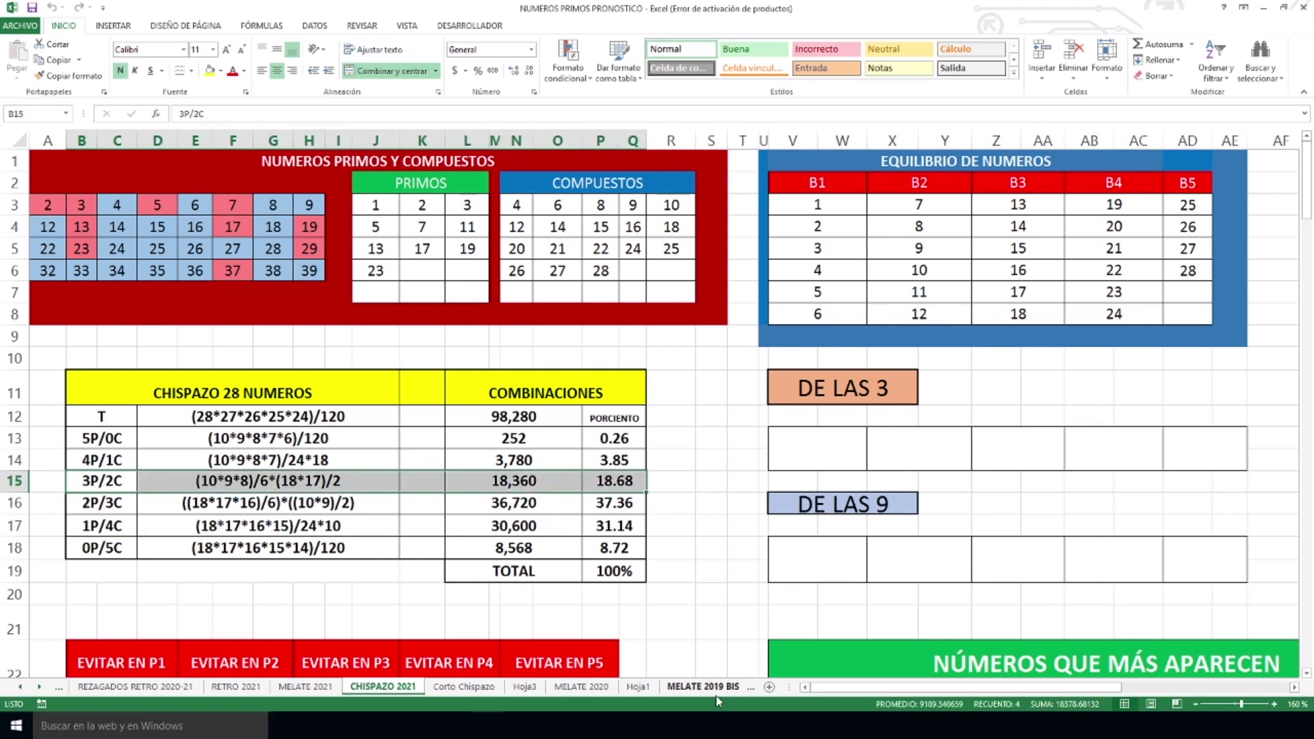
# Select the first three numbers of both draws in NUMEROS PRIMOS ANALISIS, and the 3P/2C to 1P/4C rows in NUMEROS PRIMOS PRONOSTICO
pyautogui.moveTo(477, 726)
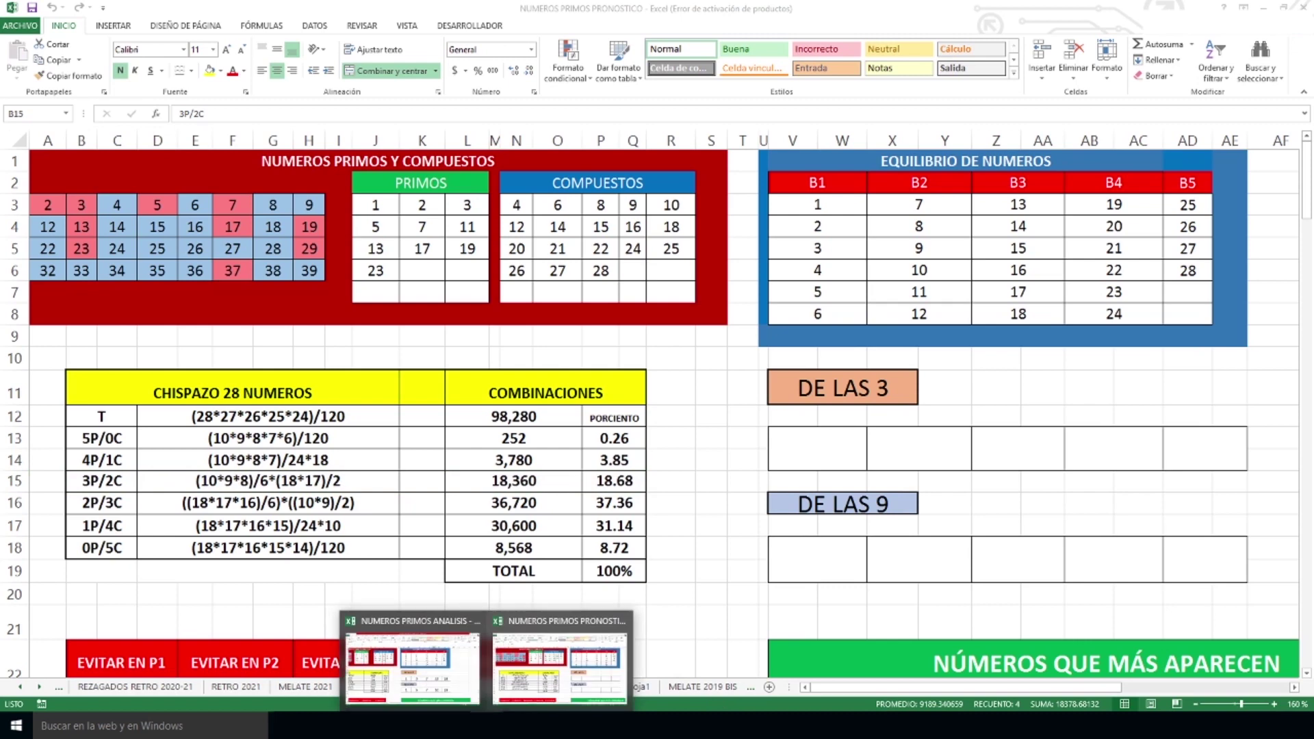
pyautogui.click(548, 668)
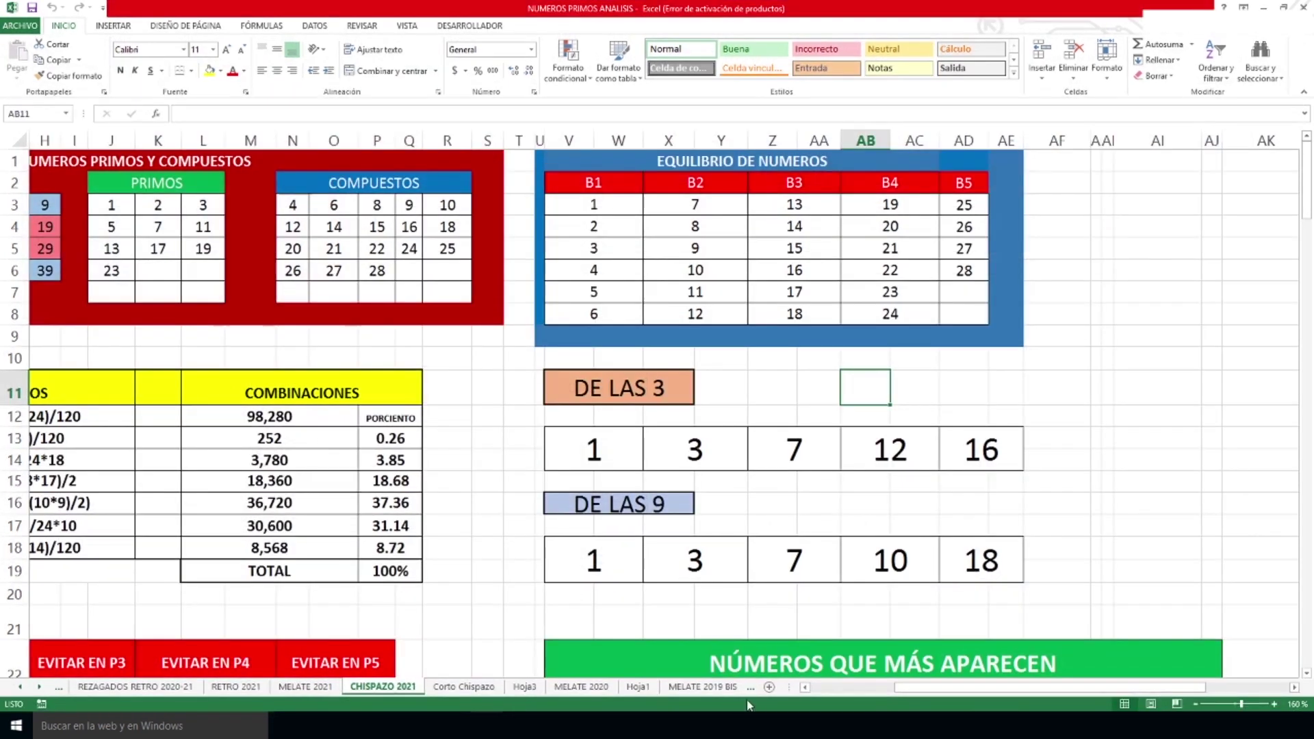
pyautogui.moveTo(600, 457); pyautogui.dragTo(787, 452)
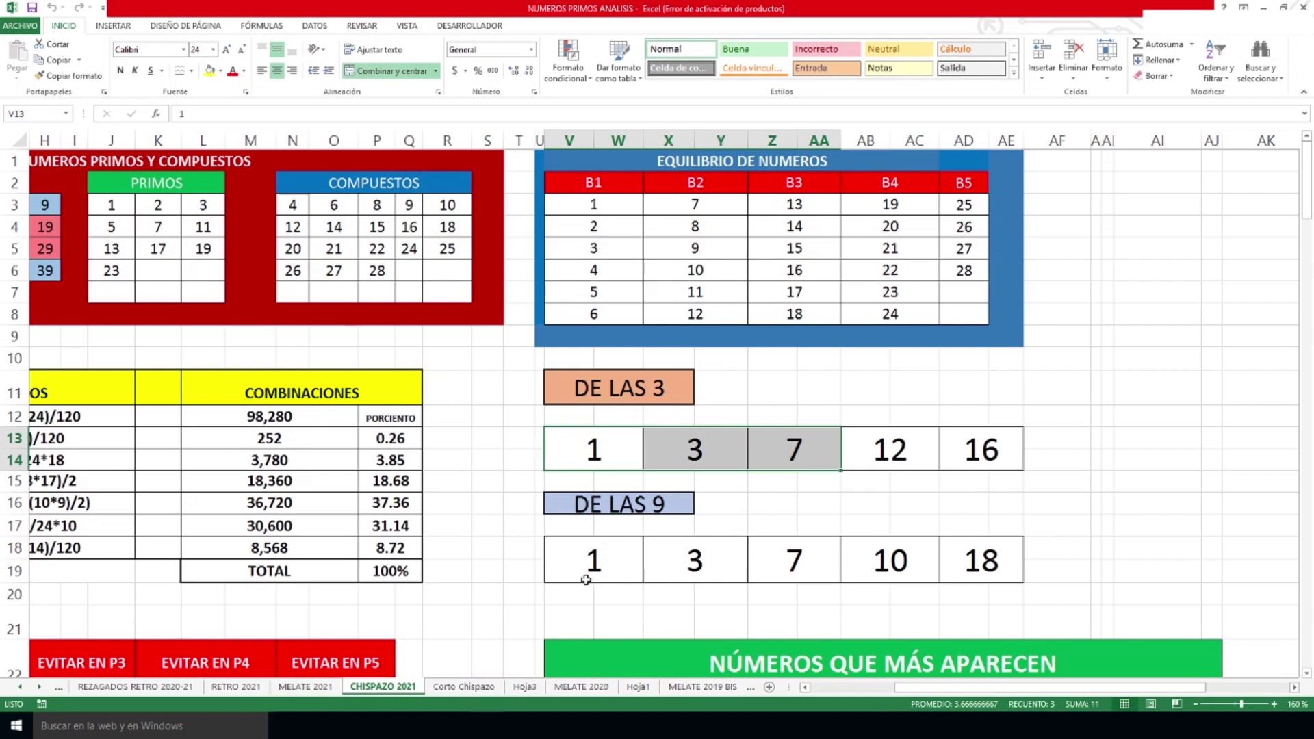
pyautogui.moveTo(587, 575); pyautogui.dragTo(815, 562)
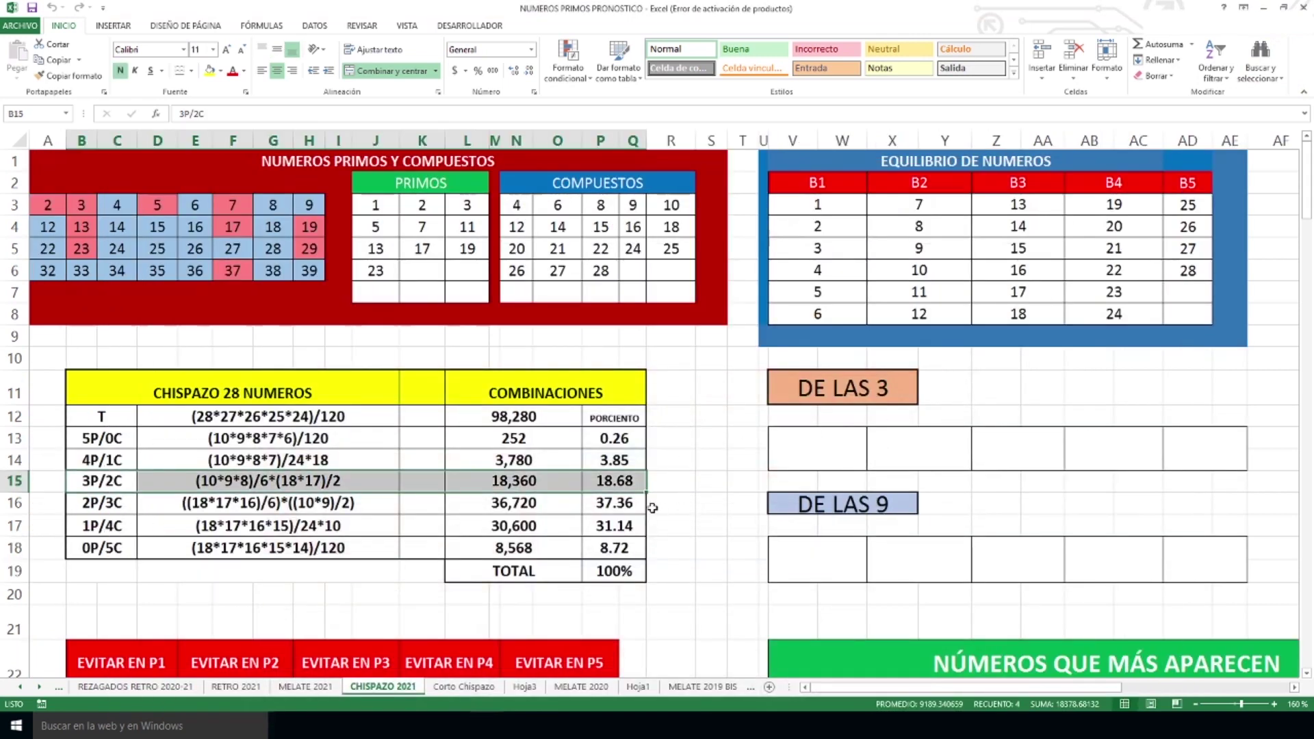
pyautogui.click(682, 501)
pyautogui.moveTo(94, 481); pyautogui.dragTo(608, 523)
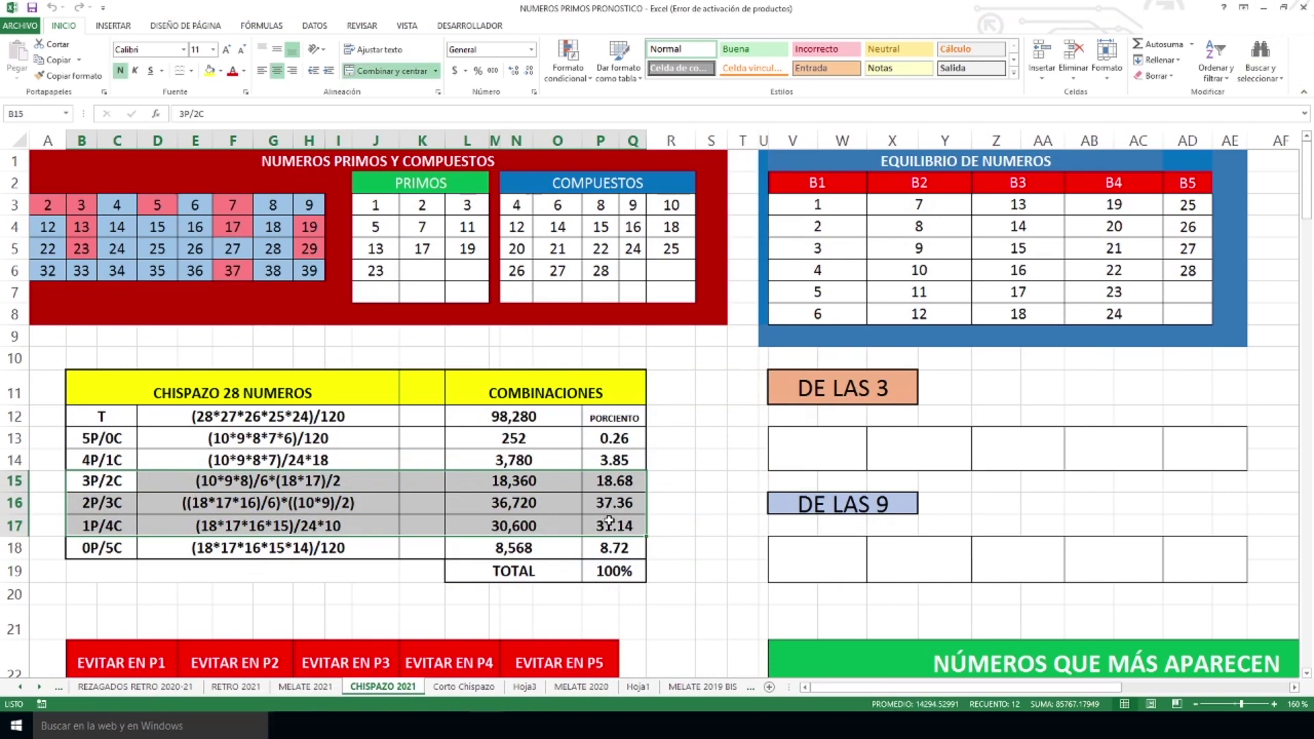
# Review the EQUILIBRIO DE NUMEROS table by selecting the numbers of blocks B1 to B3 and the whole table from B1 to B5
pyautogui.moveTo(878, 686); pyautogui.dragTo(998, 686)
pyautogui.moveTo(473, 204); pyautogui.dragTo(669, 311)
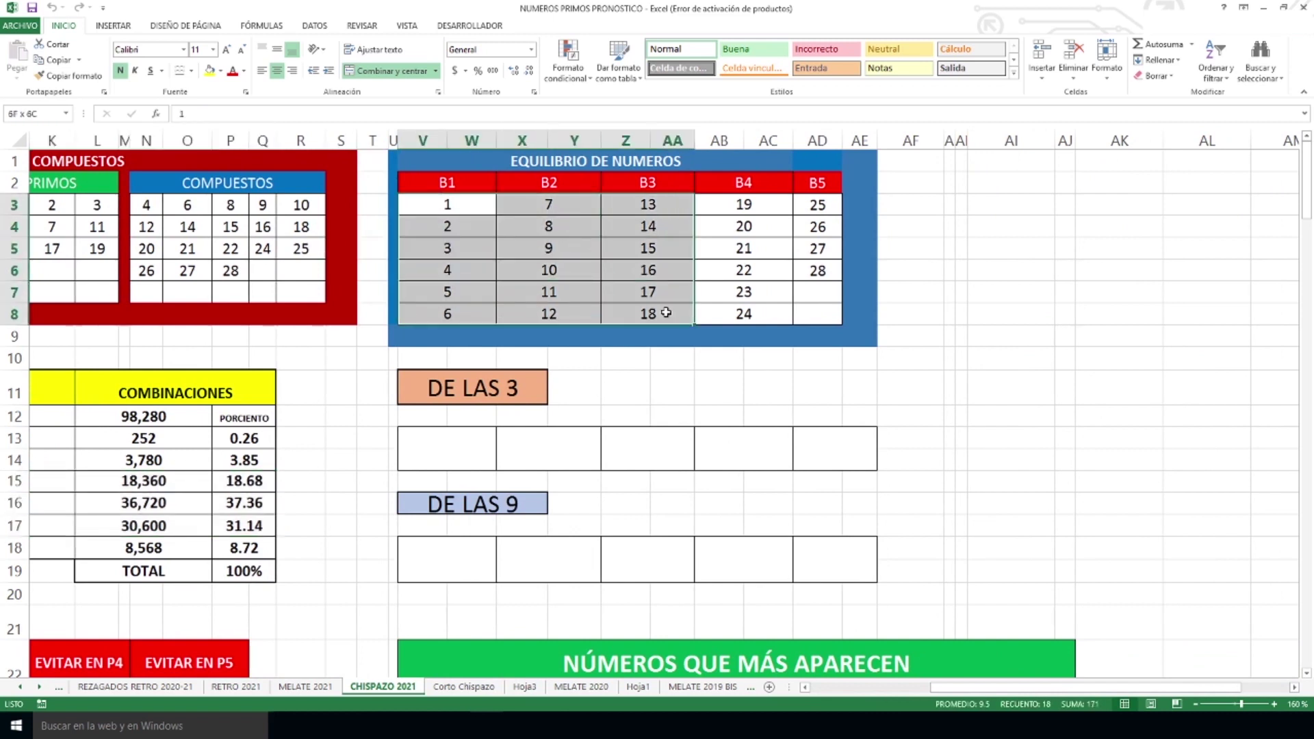
pyautogui.click(784, 392)
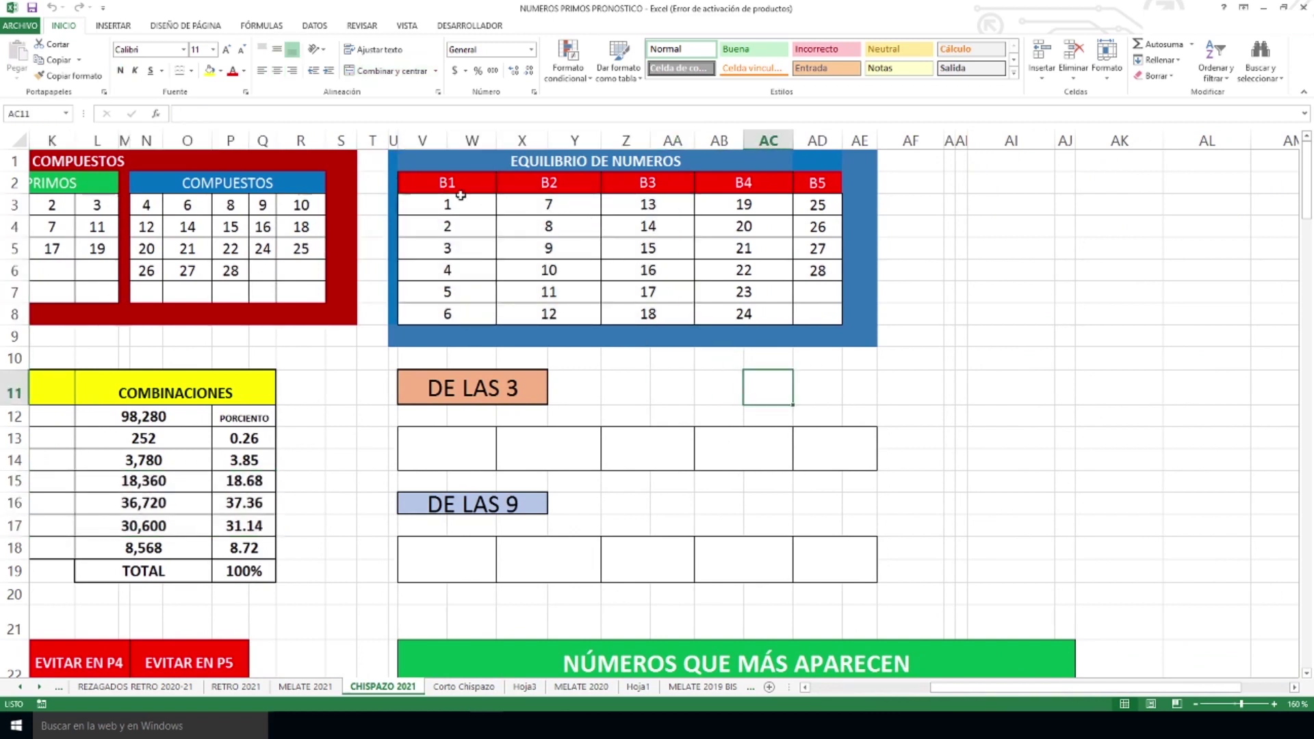
pyautogui.moveTo(452, 186); pyautogui.dragTo(803, 309)
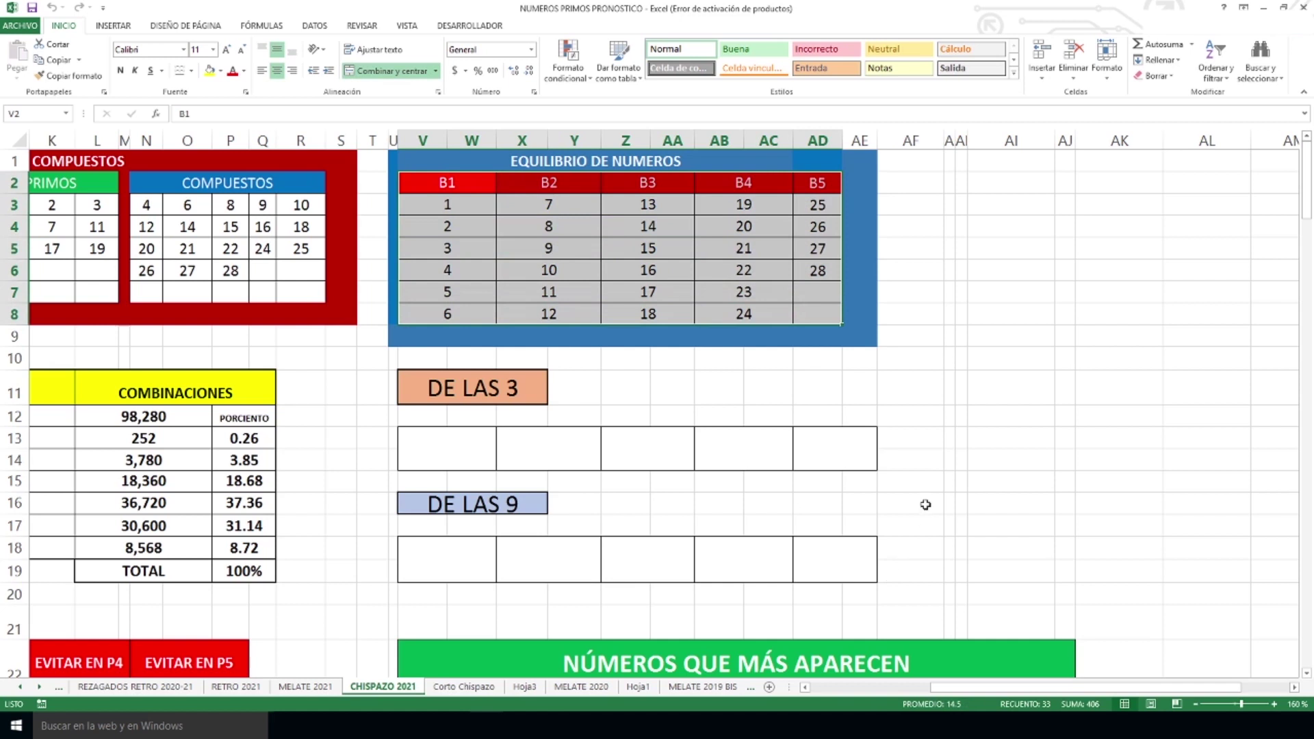
pyautogui.click(835, 608)
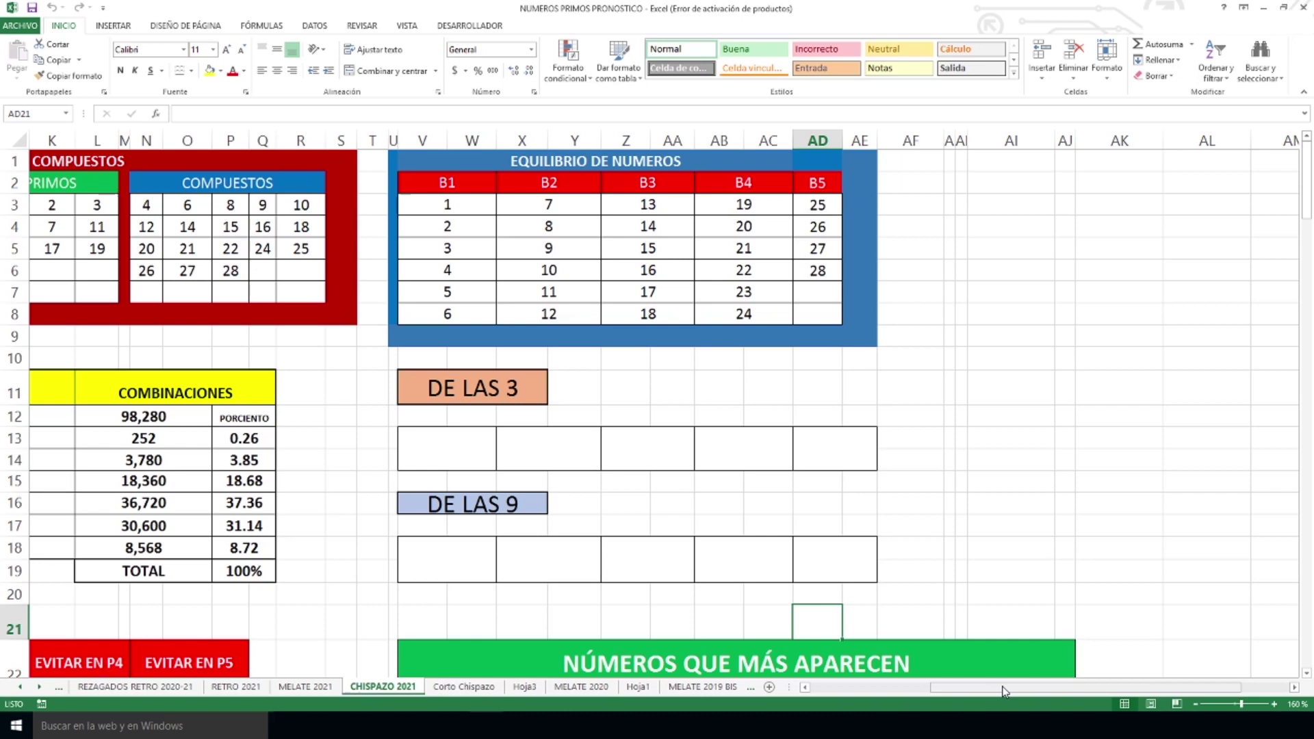
# Go through the numbers 8, 2 and 3 in the EVITAR EN P1 column
pyautogui.moveTo(1004, 692); pyautogui.dragTo(883, 691)
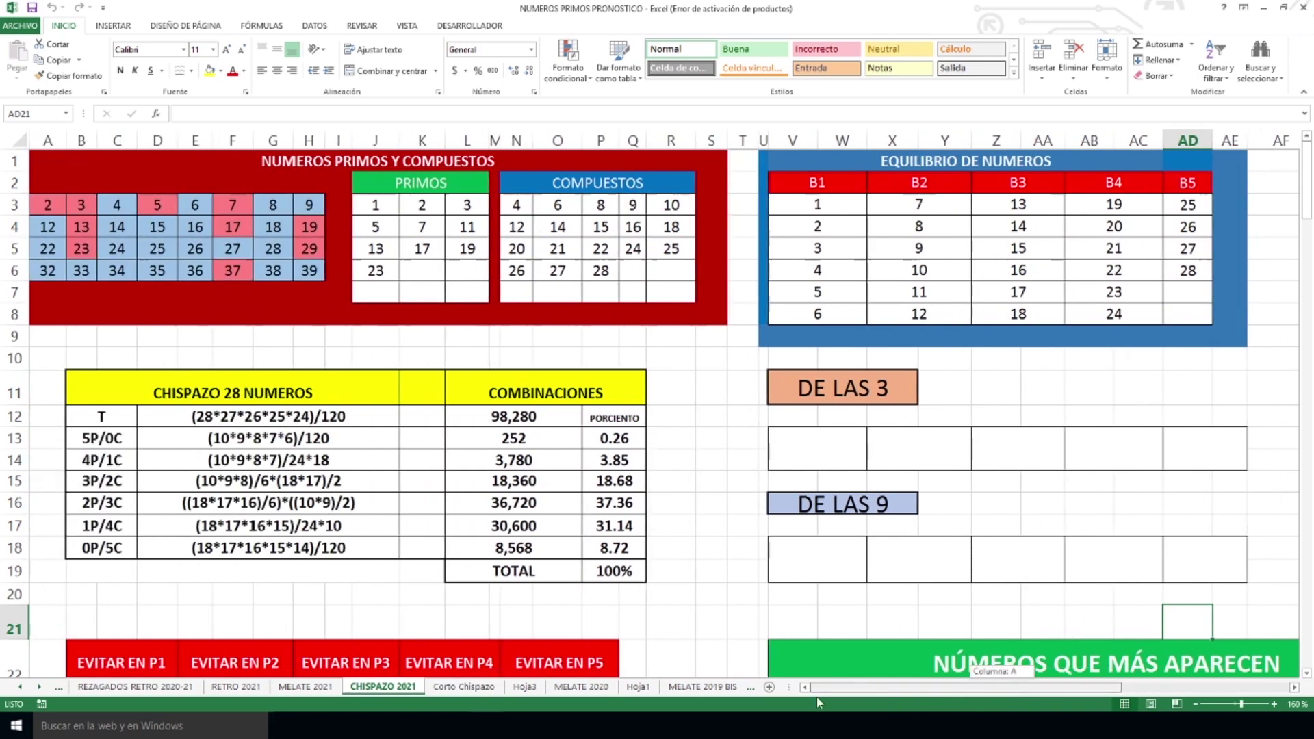
pyautogui.scroll(-3, 666, 412)
pyautogui.scroll(-3, 666, 413)
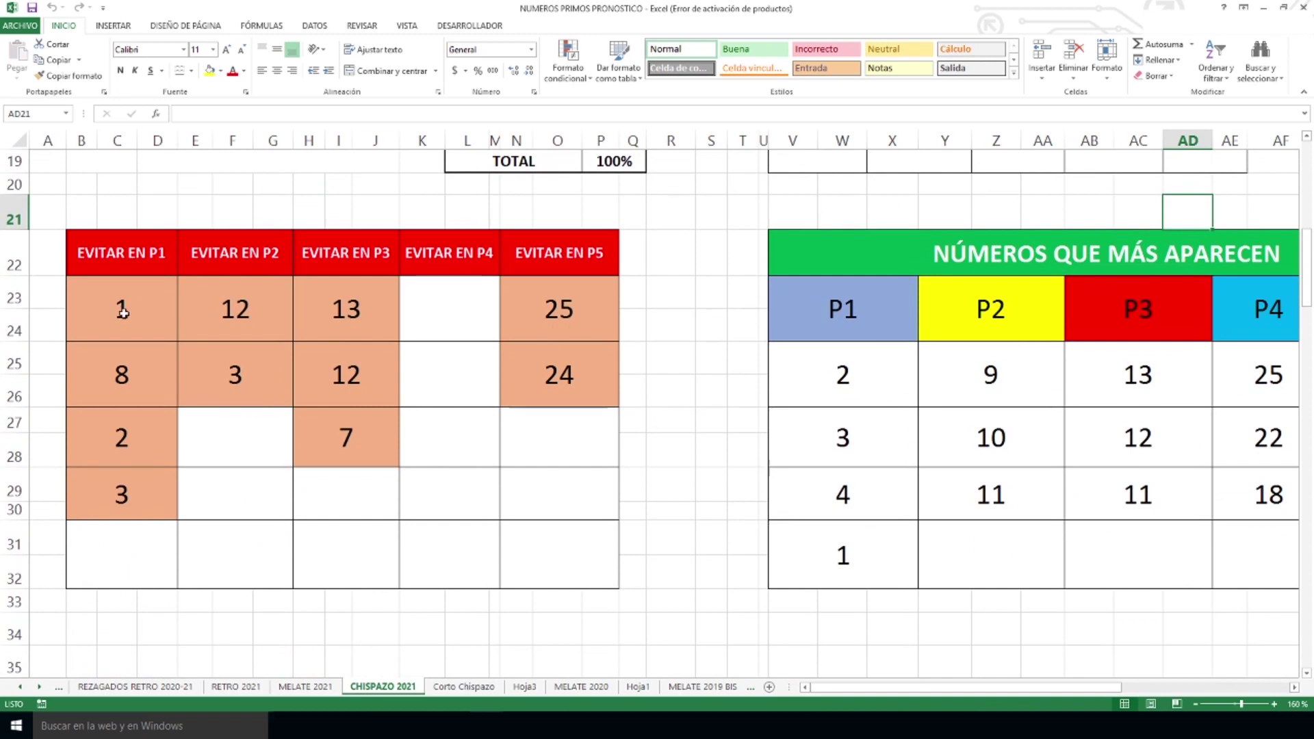
pyautogui.click(128, 373)
pyautogui.click(152, 441)
pyautogui.click(129, 490)
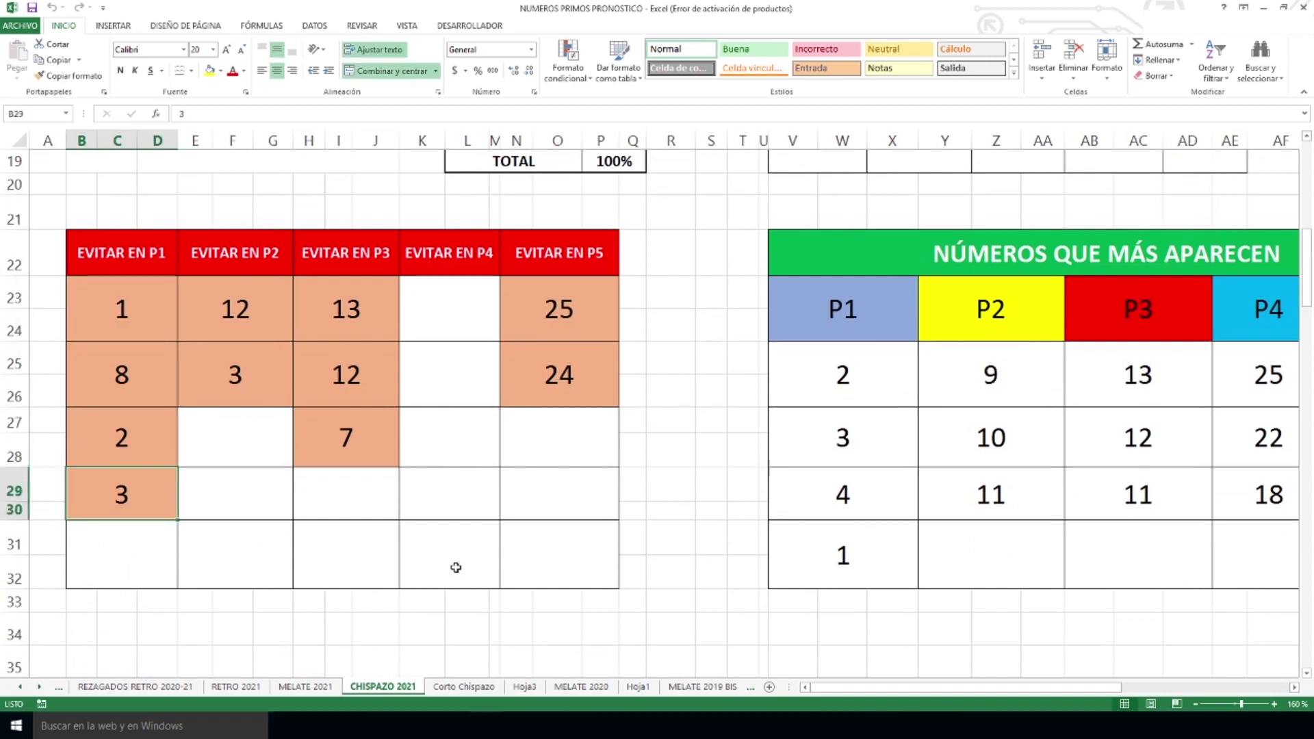
# Go through the numbers 12 and 3 in EVITAR EN P2 and 13, 12 and 7 in EVITAR EN P3
pyautogui.click(250, 324)
pyautogui.click(235, 372)
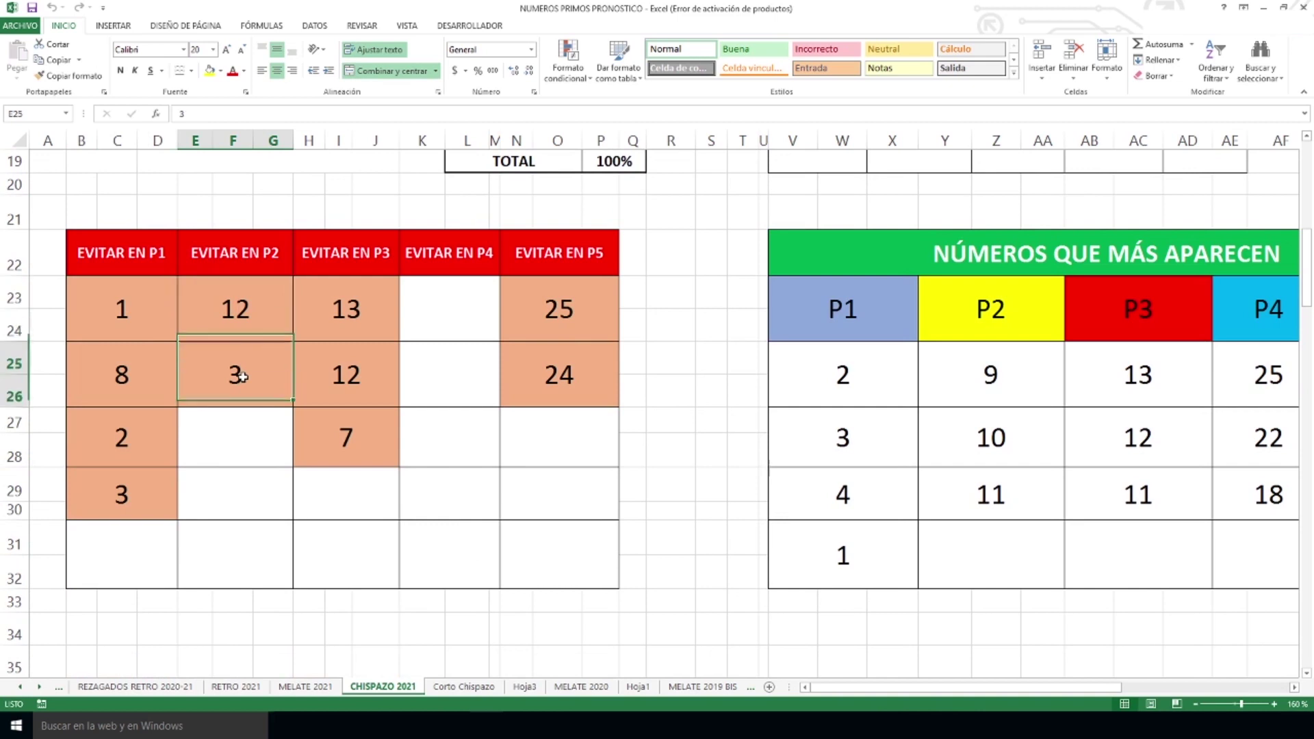
pyautogui.click(358, 312)
pyautogui.click(352, 373)
pyautogui.click(350, 438)
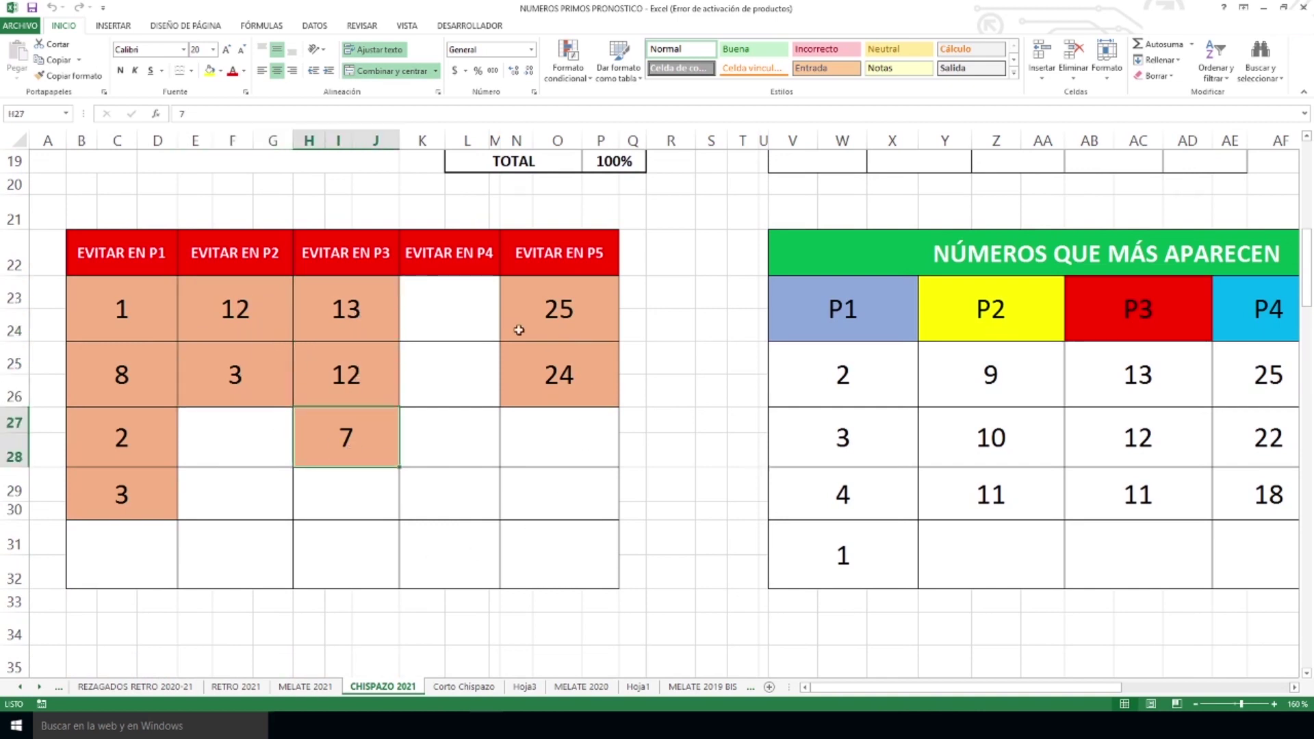
# Check the EVITAR EN P4 and EVITAR EN P5 columns and select all cells below the EVITAR headers
pyautogui.moveTo(449, 308); pyautogui.dragTo(461, 479)
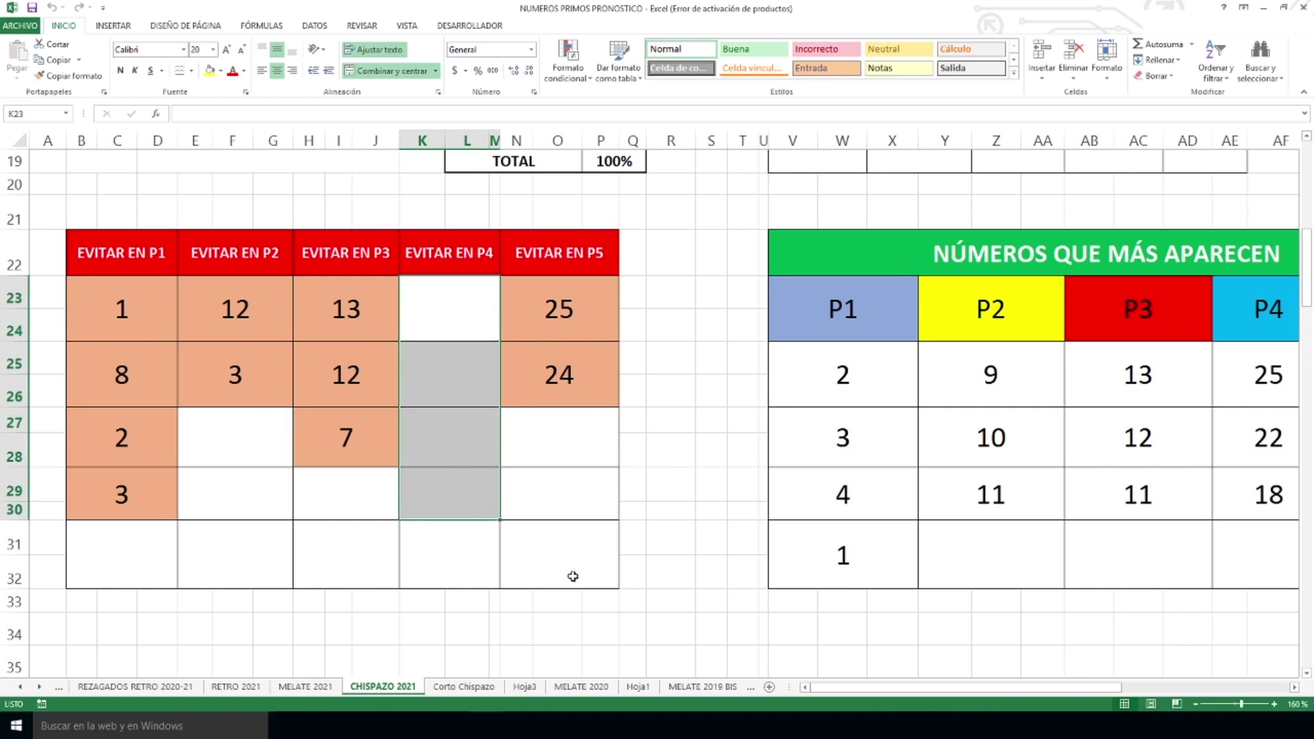
pyautogui.click(547, 323)
pyautogui.click(559, 374)
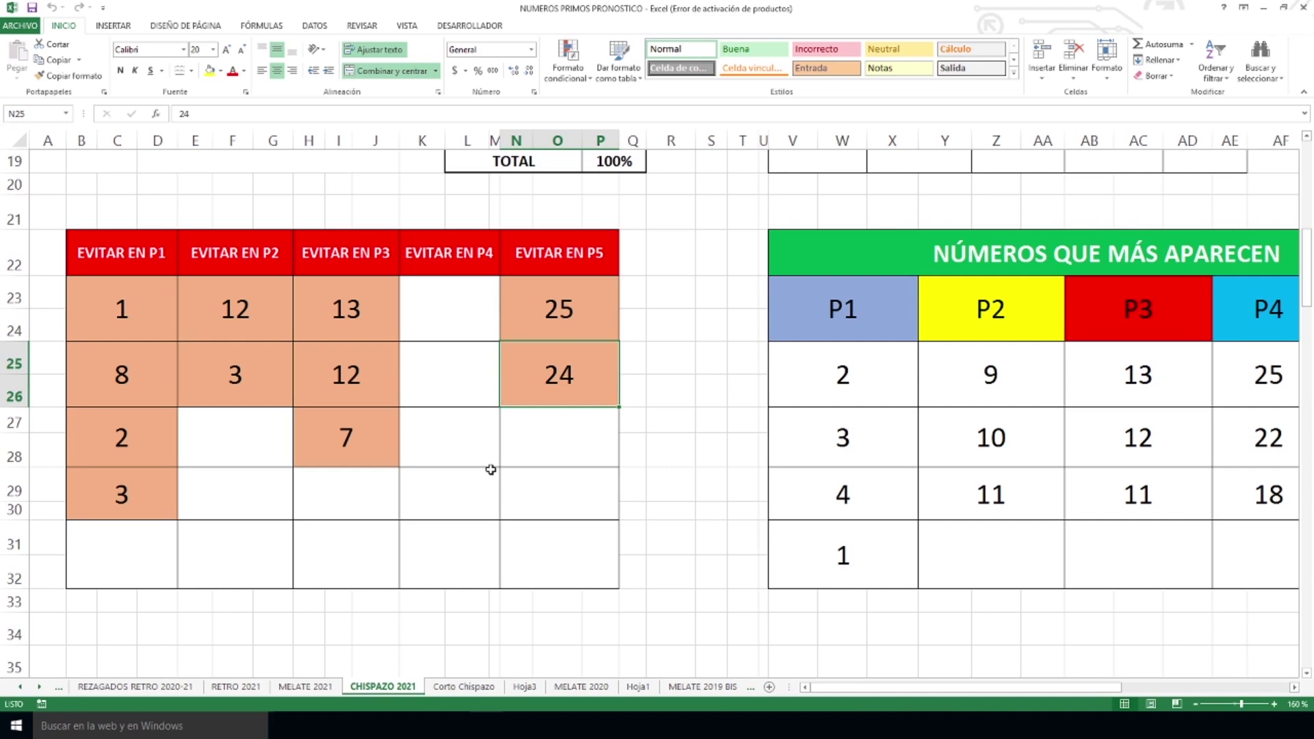
pyautogui.moveTo(137, 300); pyautogui.dragTo(565, 542)
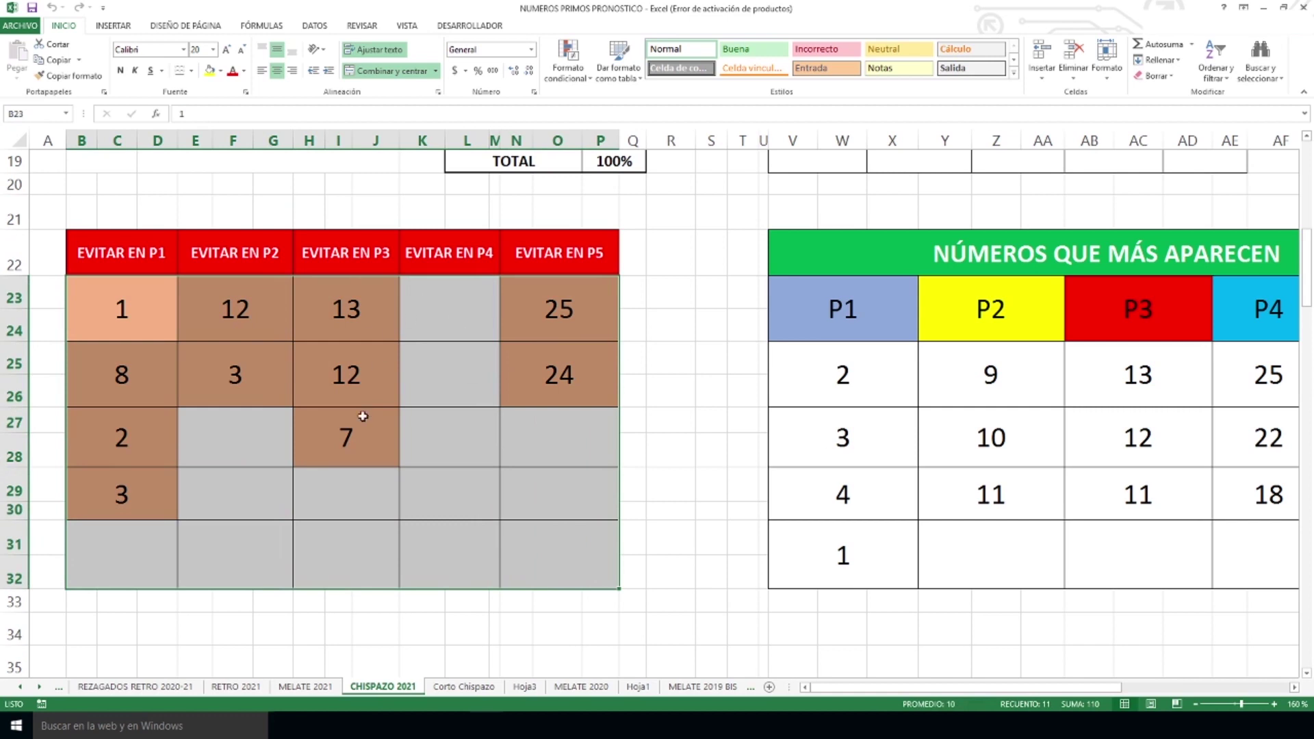
# Examine the NÚMEROS QUE MÁS APARECEN table from P1 to P5, including the numbers 1 and 4 under P1
pyautogui.moveTo(855, 686); pyautogui.dragTo(961, 685)
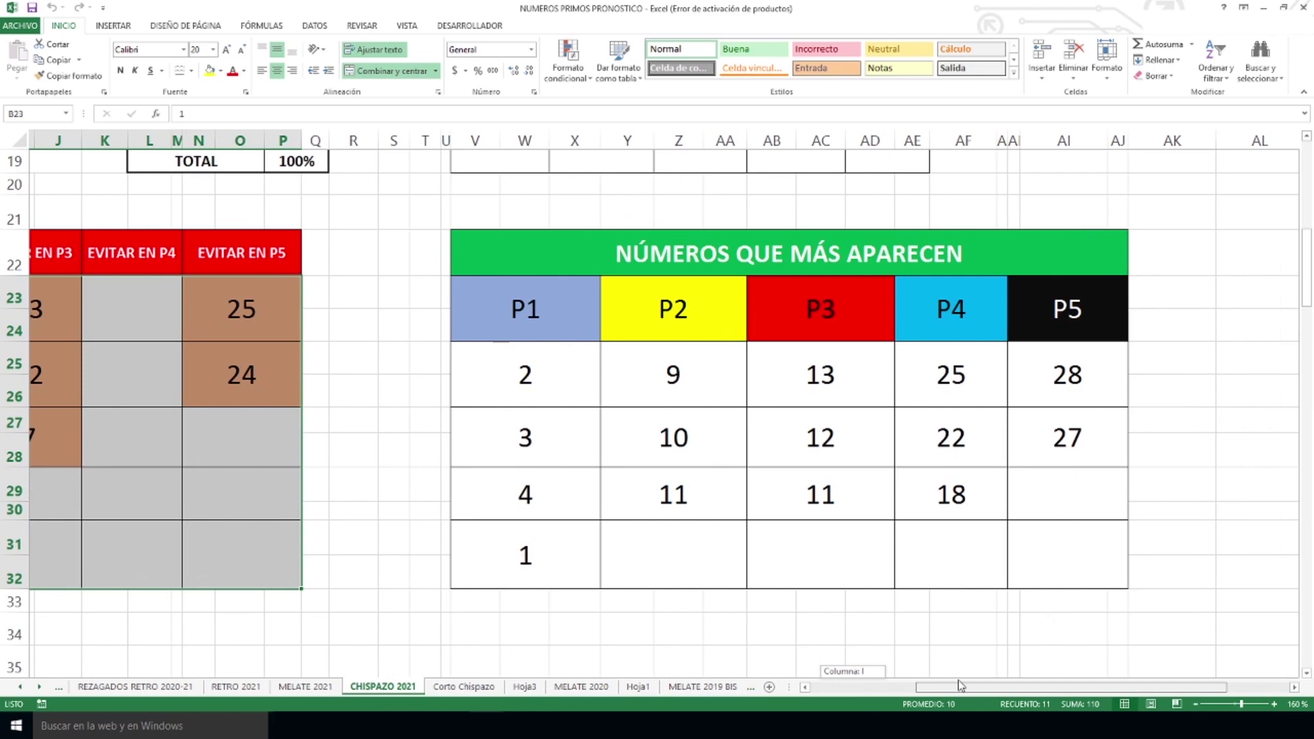
pyautogui.moveTo(961, 685); pyautogui.dragTo(903, 706)
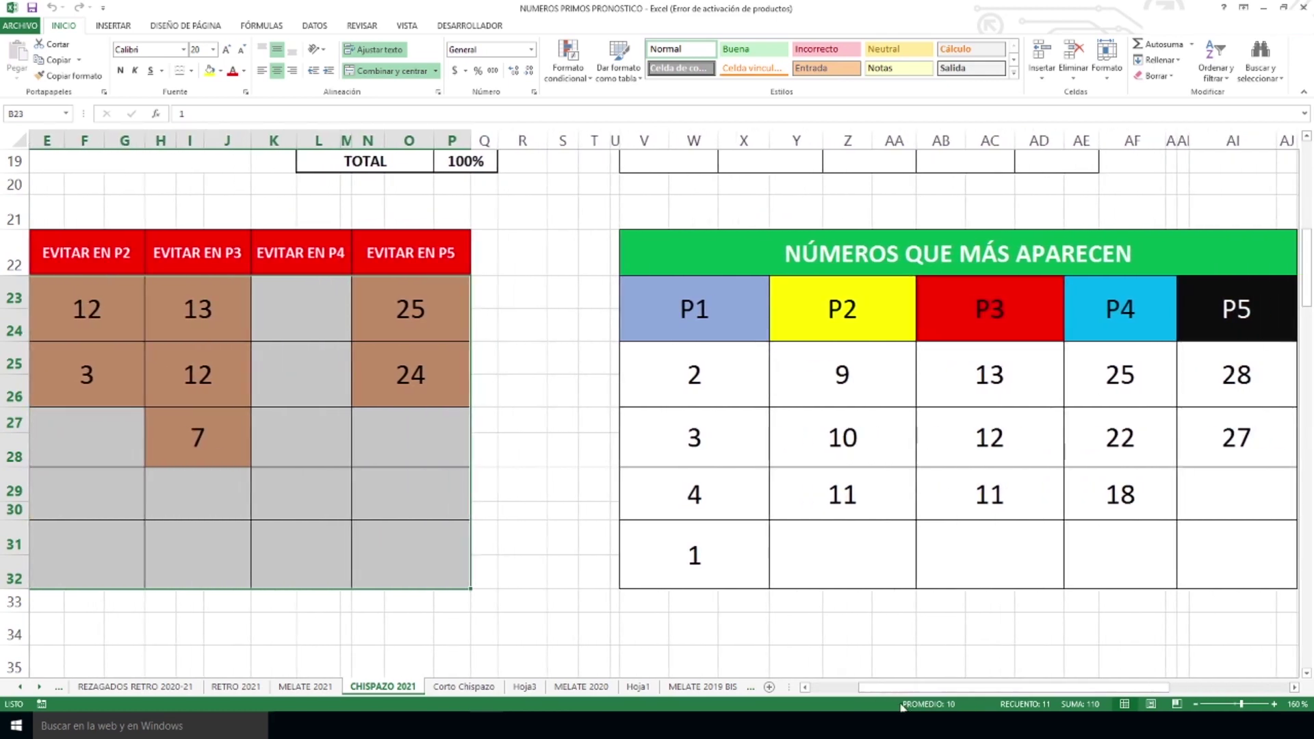
pyautogui.press('Right')
pyautogui.press('Right')
pyautogui.press('Down')
pyautogui.press('Down')
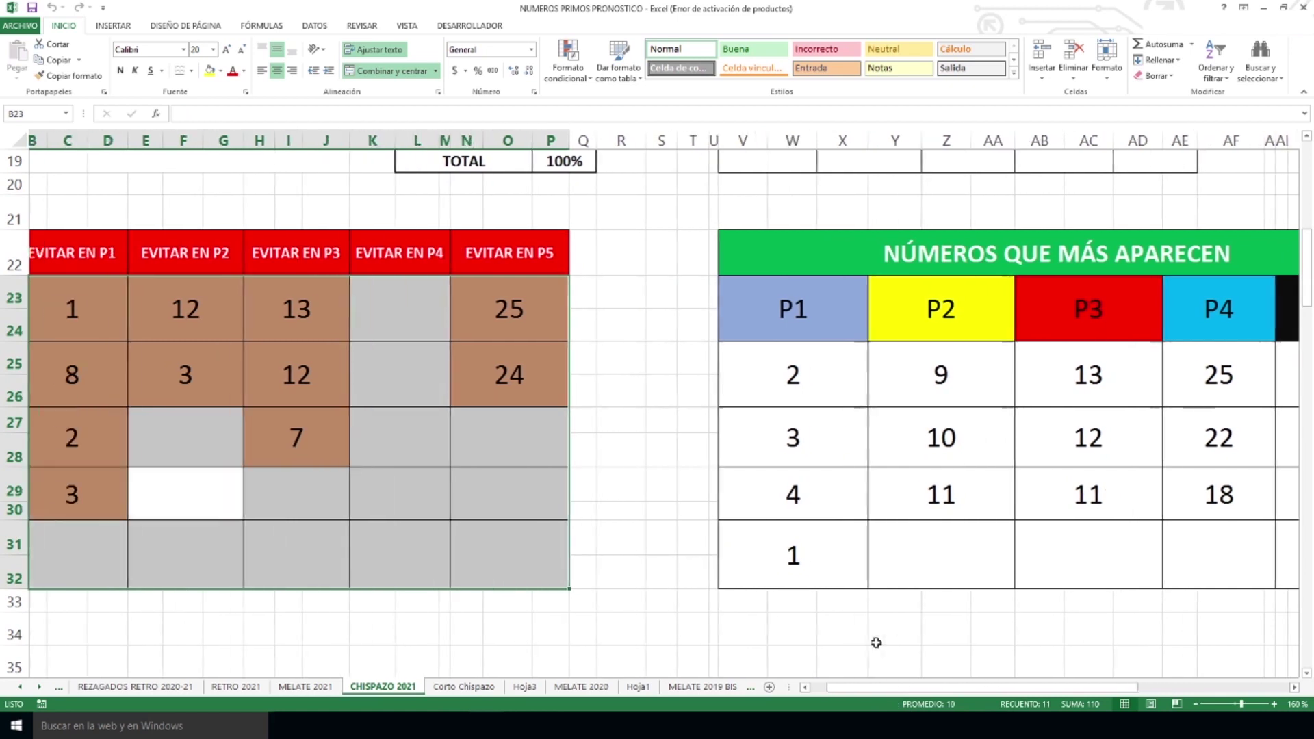
pyautogui.click(848, 582)
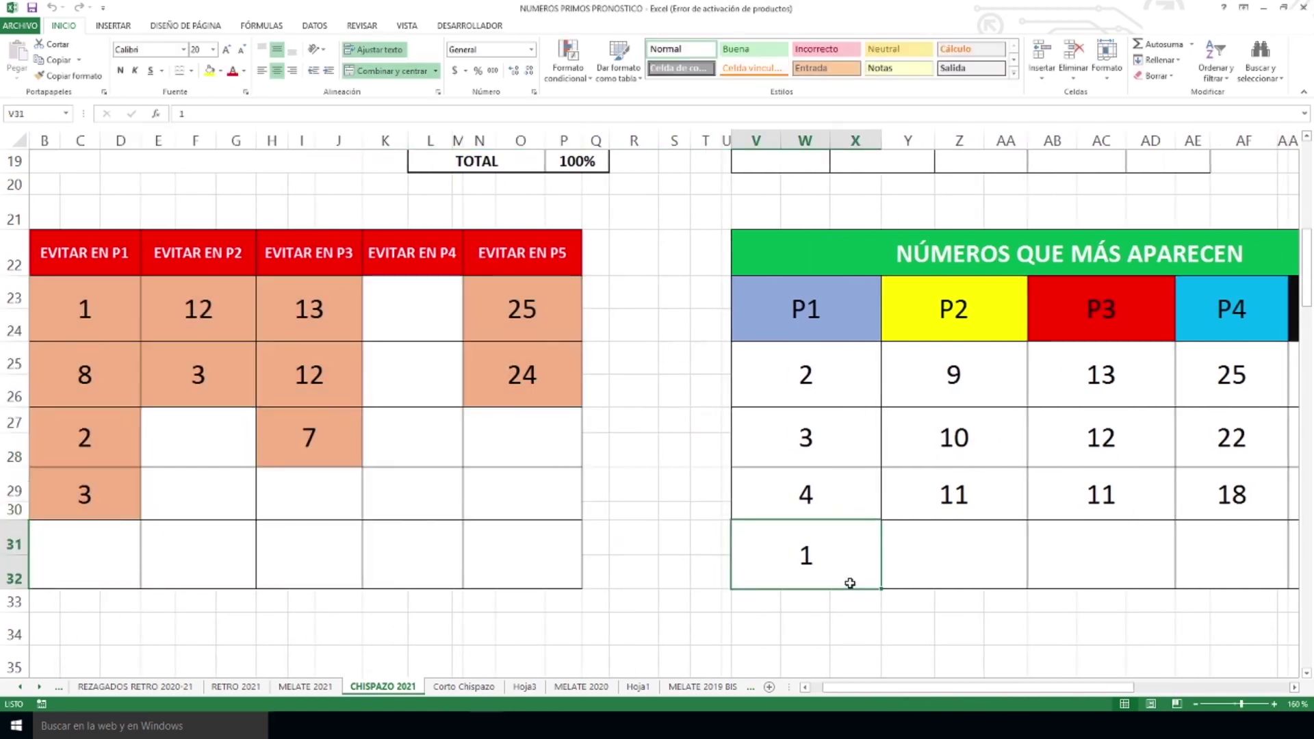
pyautogui.click(749, 492)
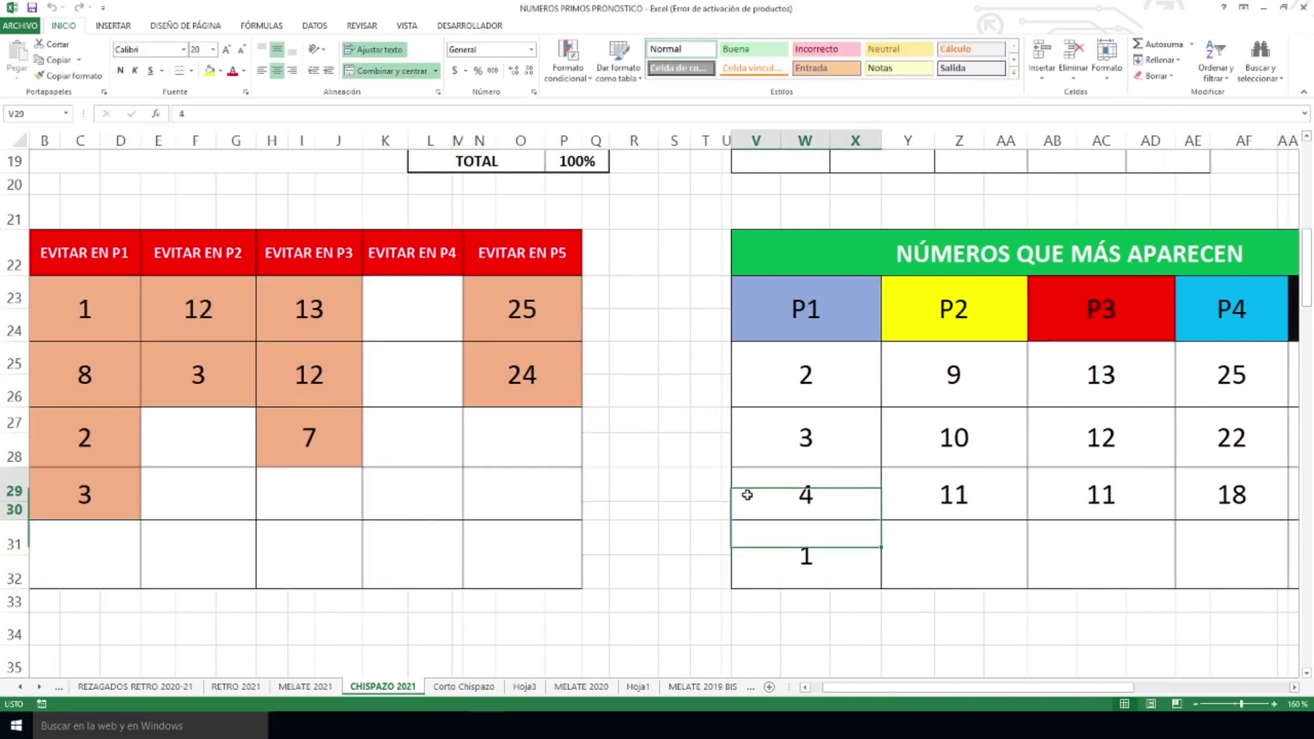
pyautogui.click(688, 473)
pyautogui.press('Left')
pyautogui.press('Left')
pyautogui.press('Left')
pyautogui.press('Left')
pyautogui.press('Left')
pyautogui.press('Left')
pyautogui.press('Left')
pyautogui.press('Left')
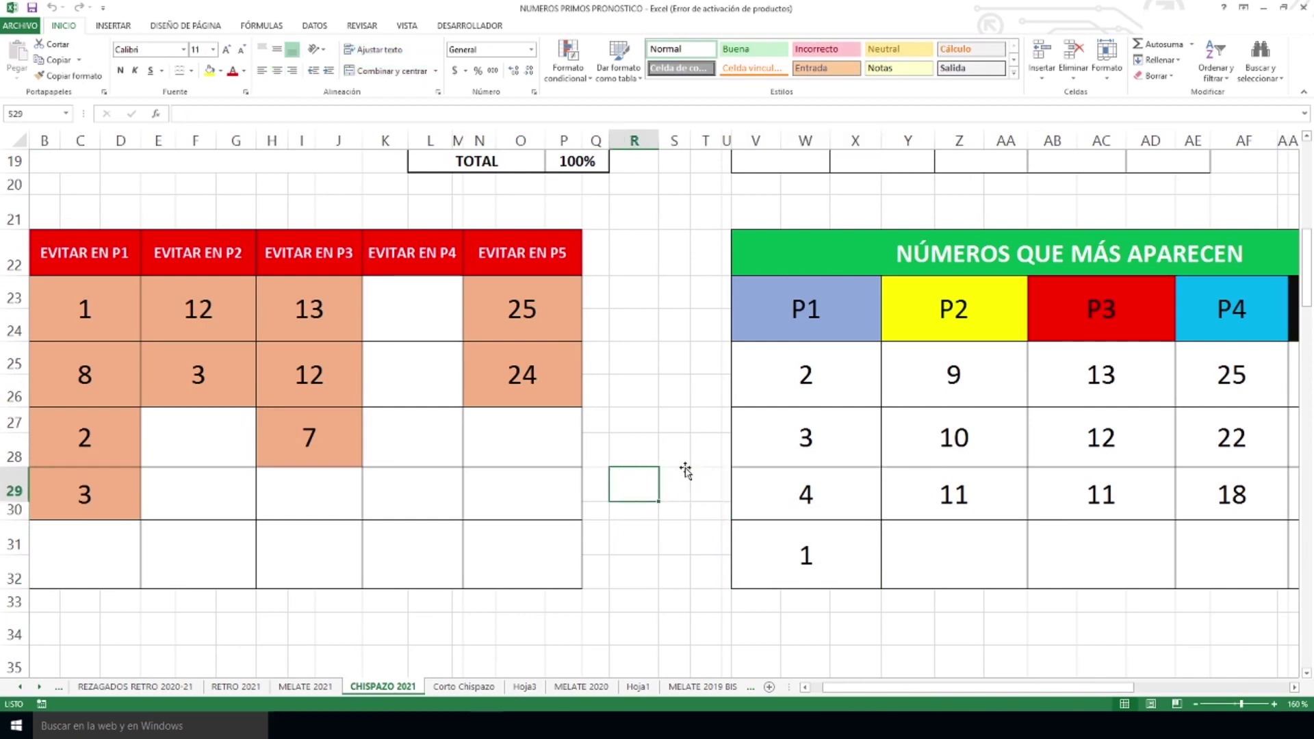
pyautogui.click(685, 467)
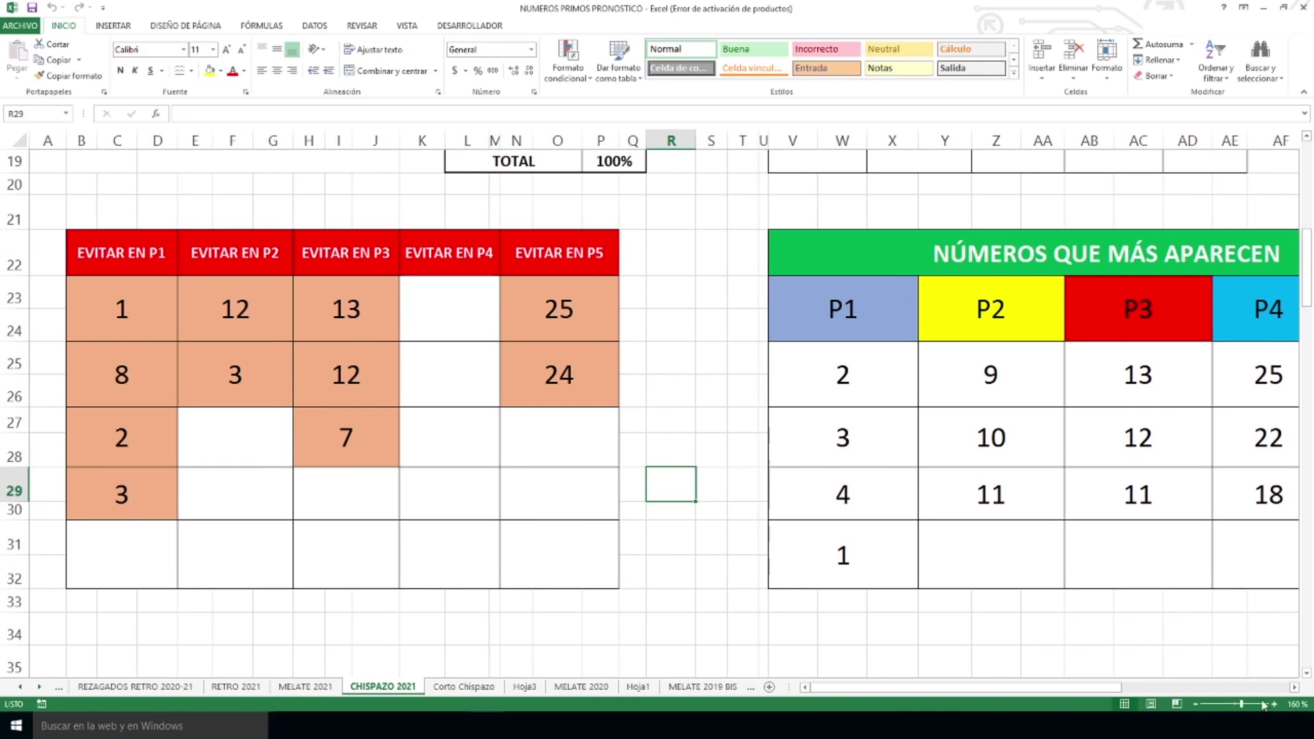
# Show the EVITAR and NÚMEROS QUE MÁS APARECEN tables together in full and select each of them for comparison
pyautogui.click(1197, 704)
pyautogui.click(1196, 705)
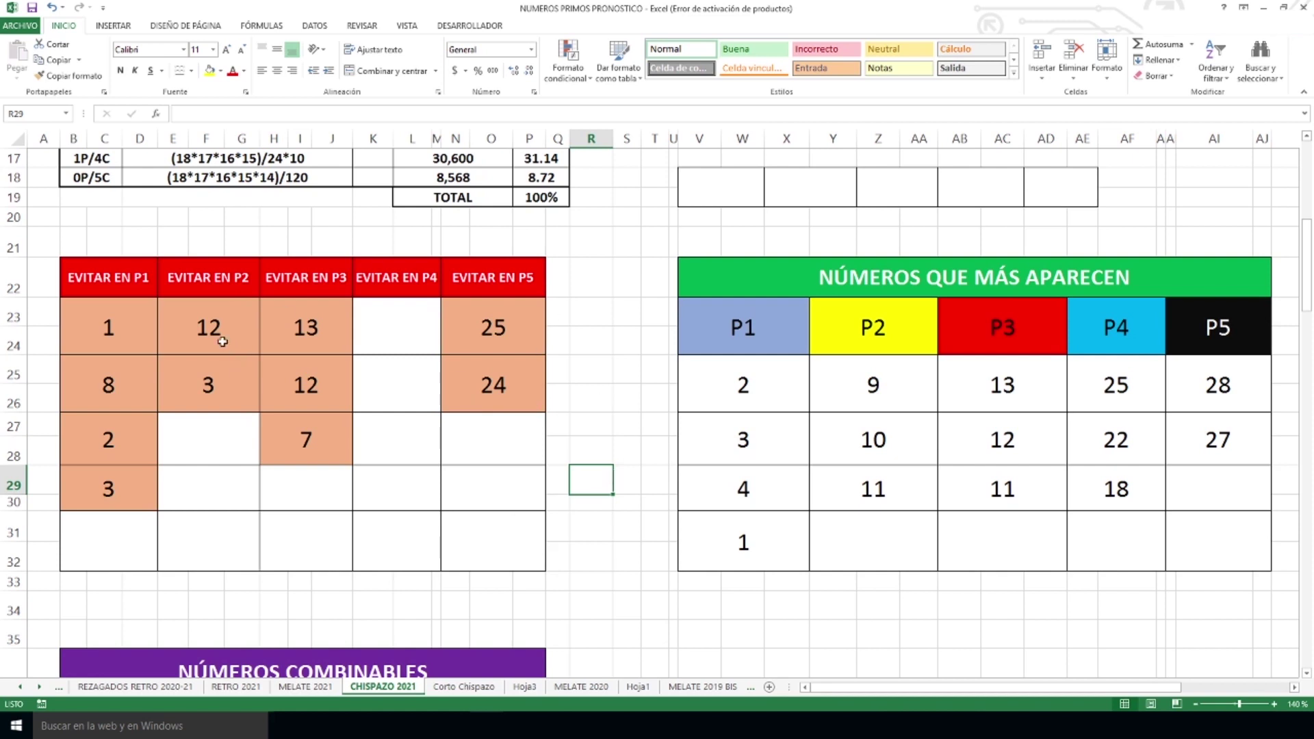
pyautogui.moveTo(152, 279); pyautogui.dragTo(499, 546)
pyautogui.click(945, 296)
pyautogui.moveTo(946, 298); pyautogui.dragTo(1109, 537)
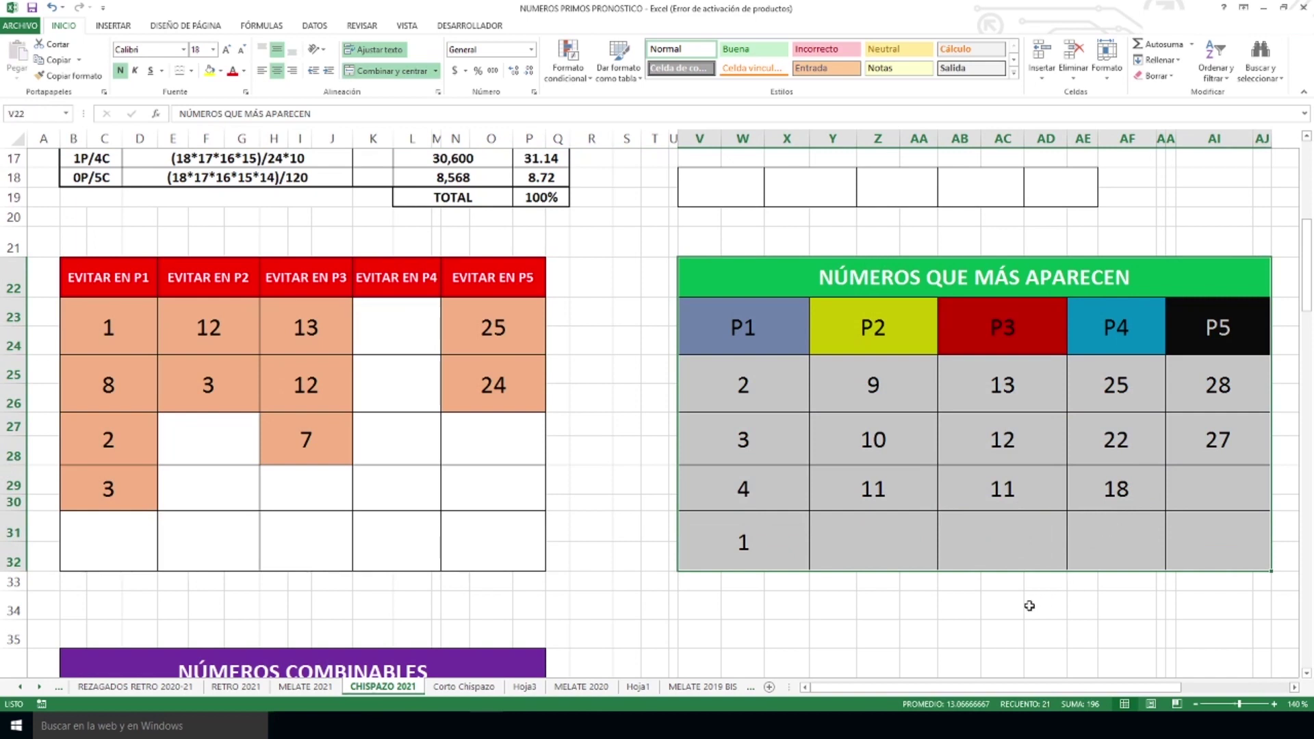
# Compare the numbers 1, 8, 2 and 3 in EVITAR EN P1 with the most frequent P1 numbers and select the 4
pyautogui.click(109, 331)
pyautogui.click(110, 383)
pyautogui.click(117, 437)
pyautogui.click(126, 488)
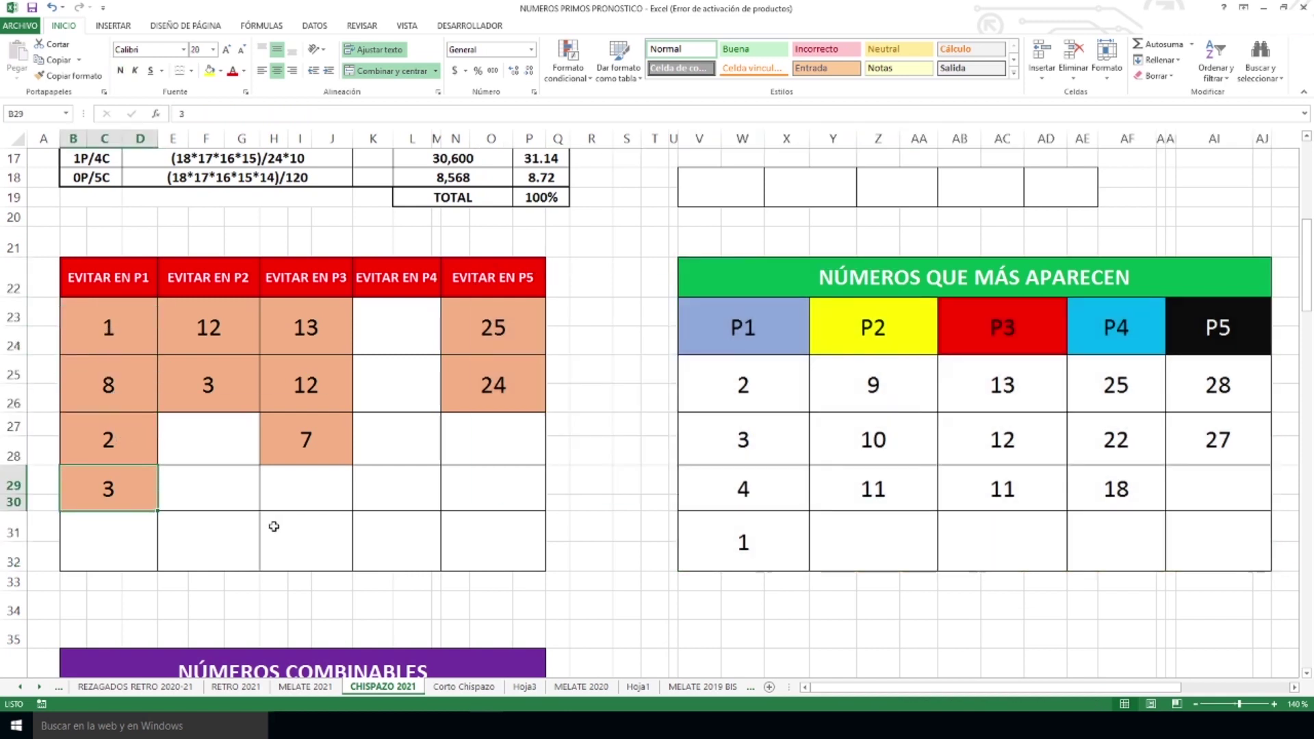
pyautogui.click(753, 490)
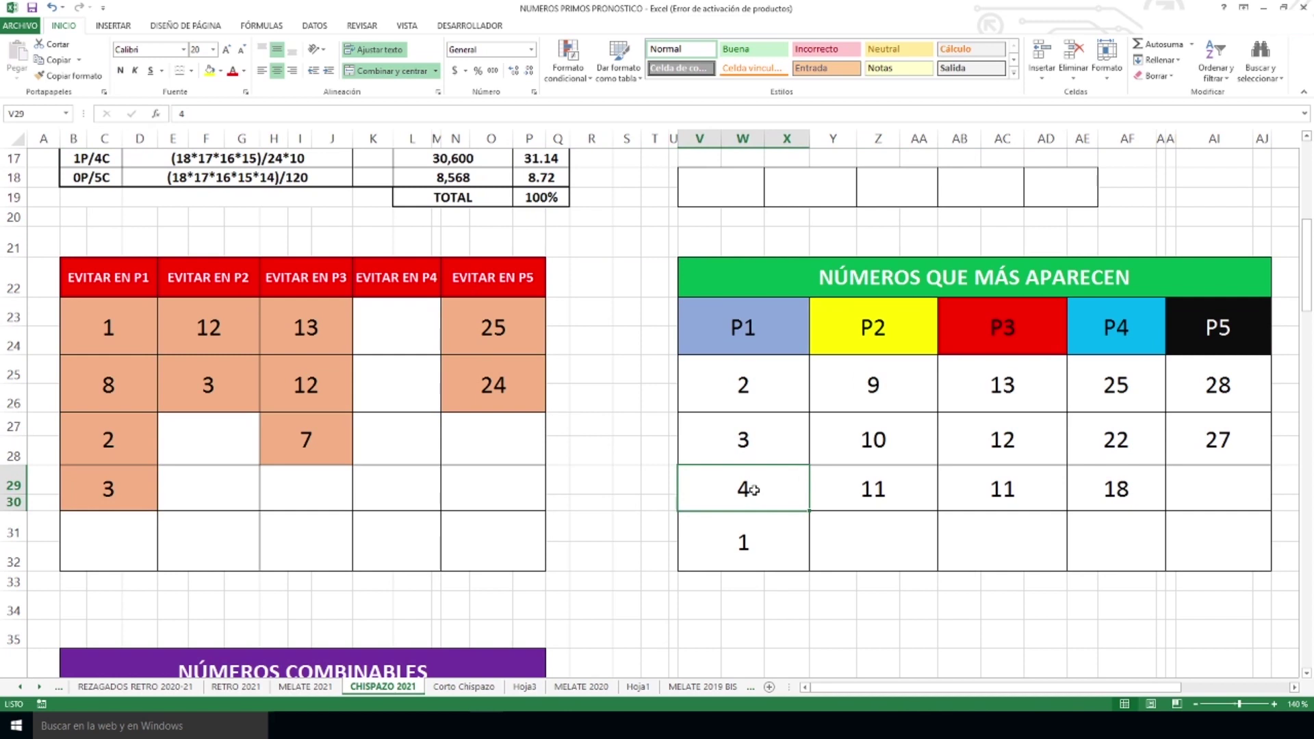
# Compare the frequent P2 numbers 9 and 10 with the numbers 12 and 3 in EVITAR EN P2
pyautogui.click(877, 392)
pyautogui.click(881, 455)
pyautogui.click(213, 328)
pyautogui.click(211, 383)
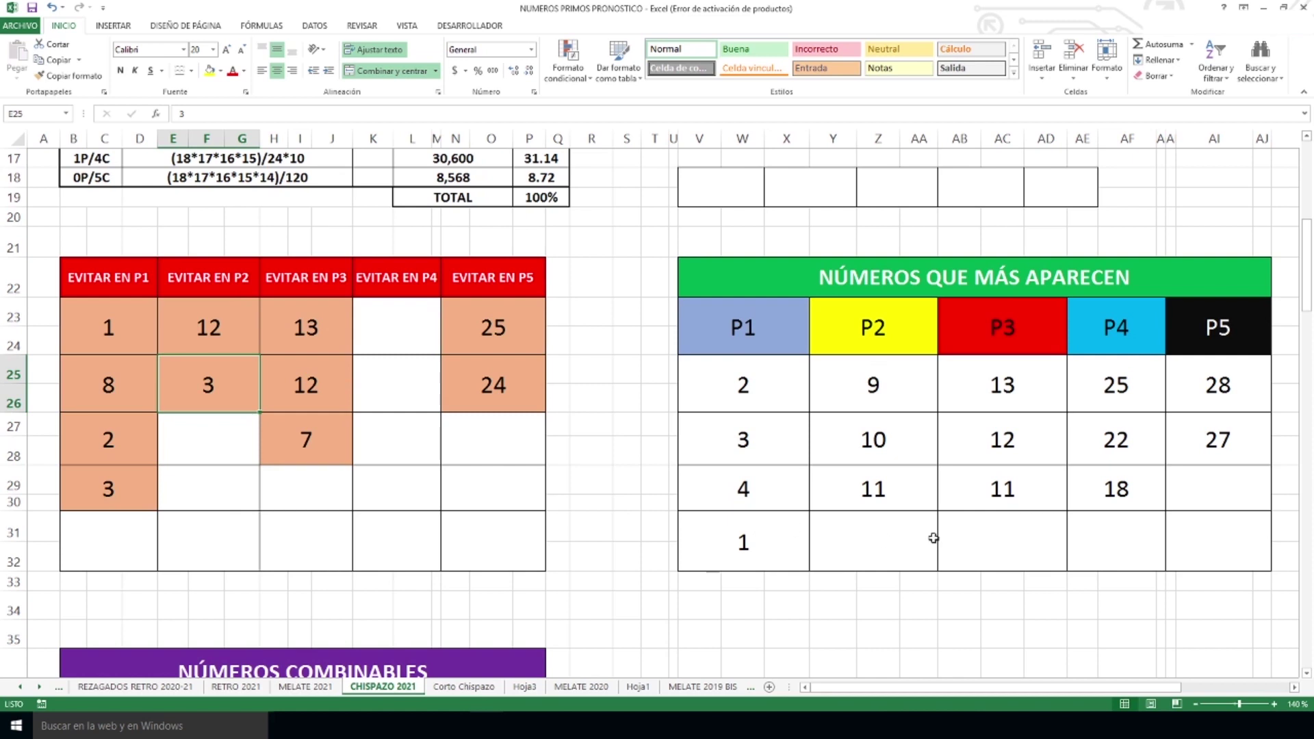
# Compare the frequent numbers under P3, P4 and P5 with the matching EVITAR columns, selecting the 11 under P3 and the 24 in EVITAR EN P5
pyautogui.click(990, 506)
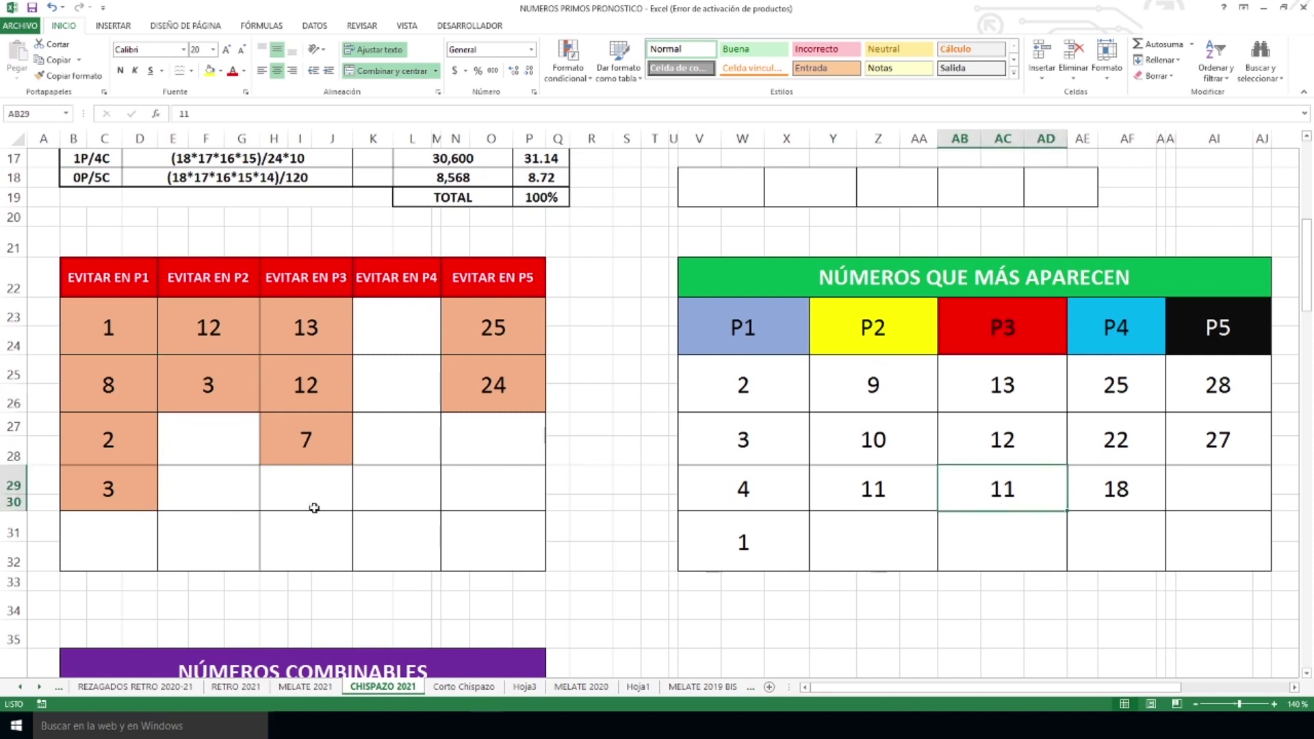
pyautogui.moveTo(409, 326); pyautogui.dragTo(409, 503)
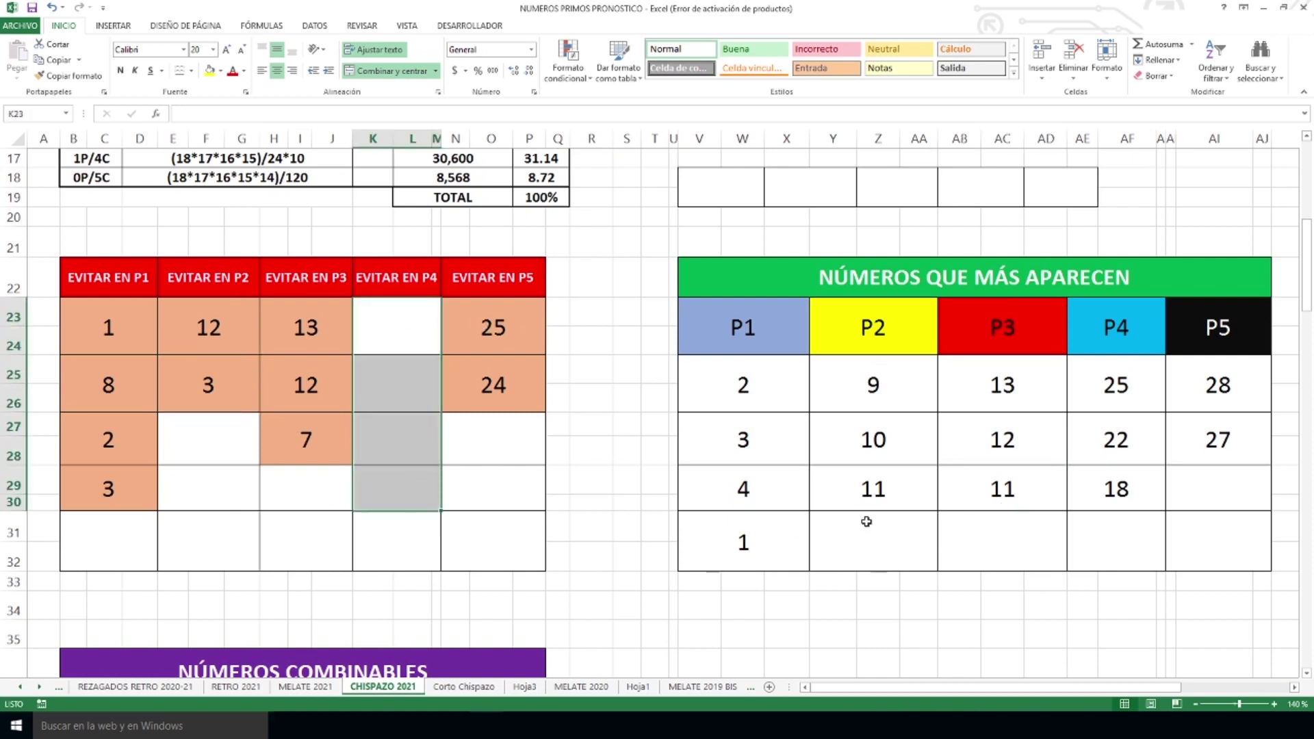
pyautogui.moveTo(1127, 380); pyautogui.dragTo(1123, 521)
pyautogui.moveTo(419, 332); pyautogui.dragTo(405, 490)
pyautogui.moveTo(1224, 389); pyautogui.dragTo(1233, 438)
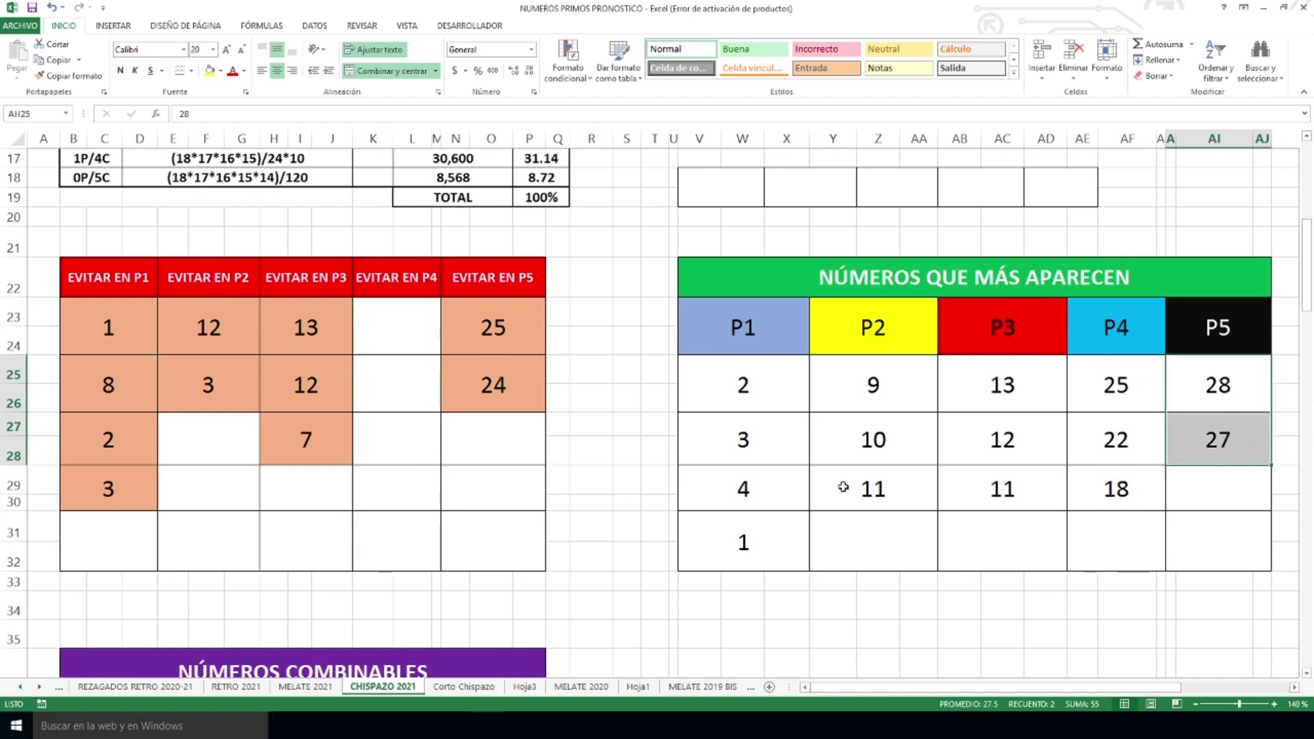
pyautogui.click(500, 382)
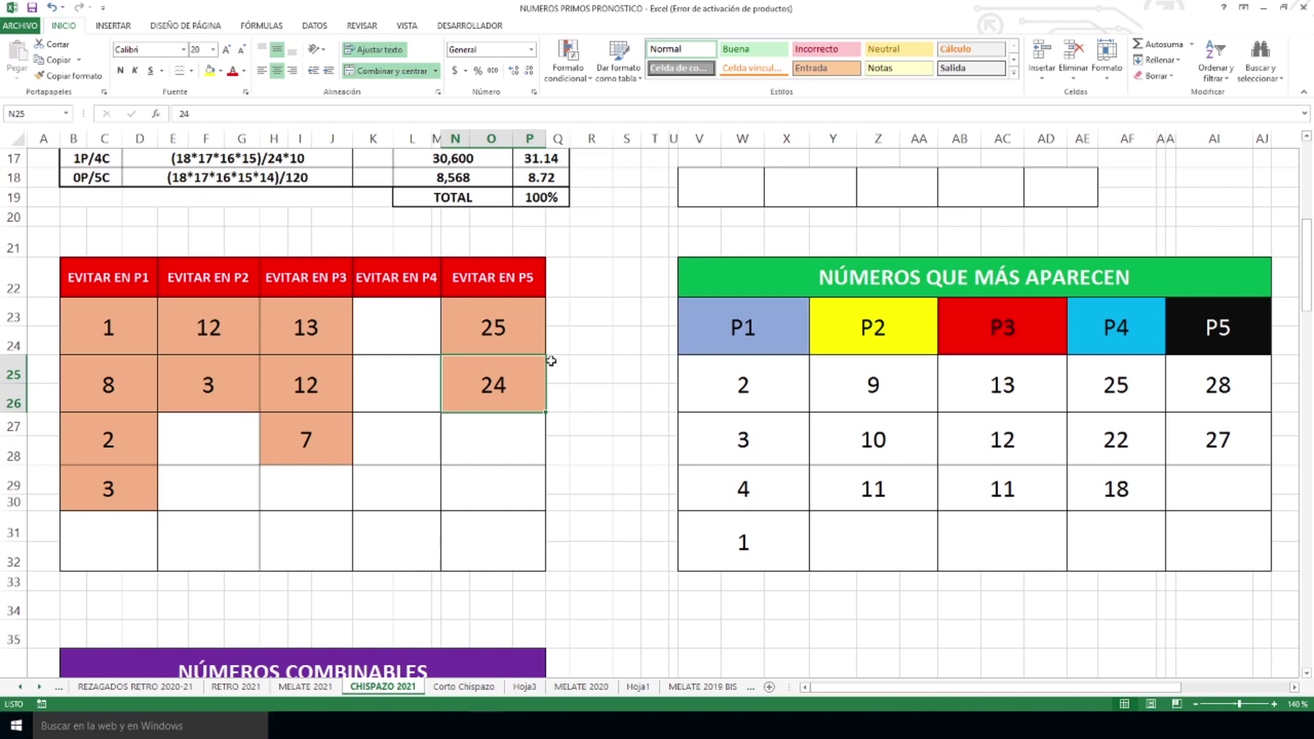
# Examine the NÚMEROS COMBINABLES table enlarged, selecting the 28 and the green numbers 2, 17, 5, 11, 23 and 7 one after another
pyautogui.scroll(-5, 552, 361)
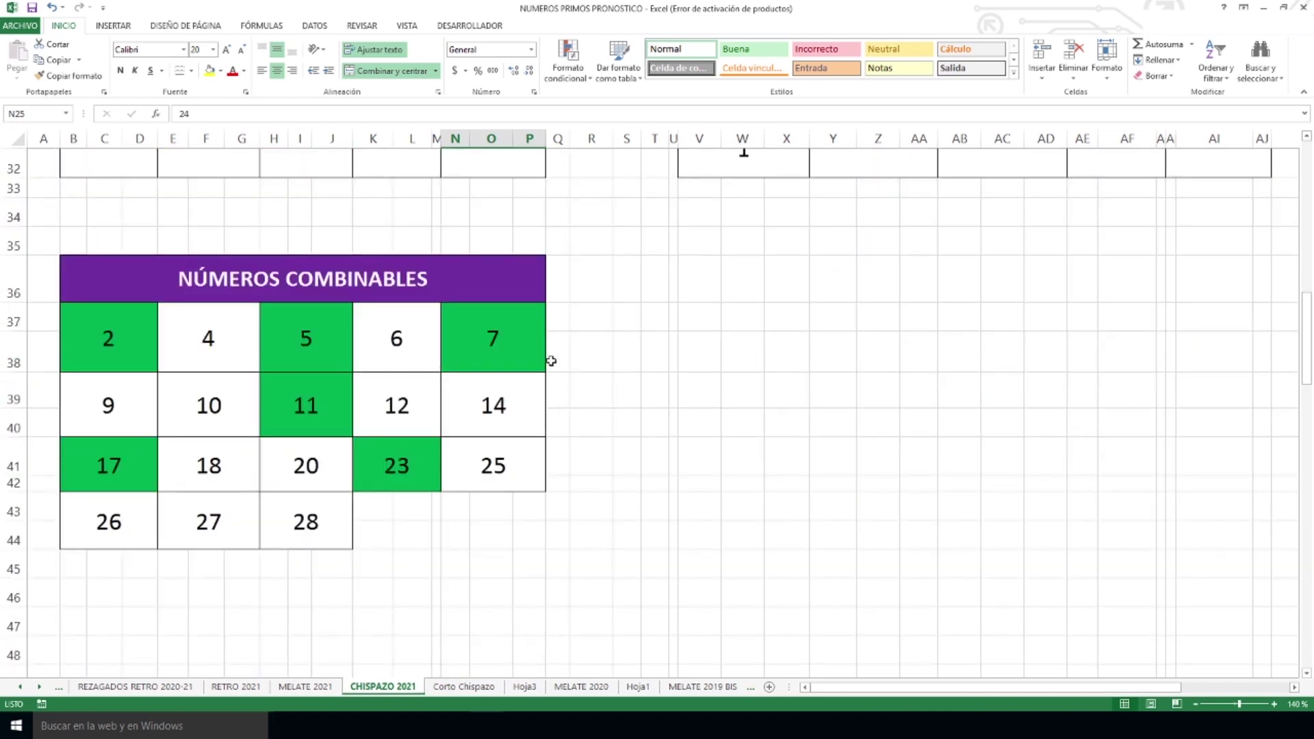
pyautogui.click(1274, 704)
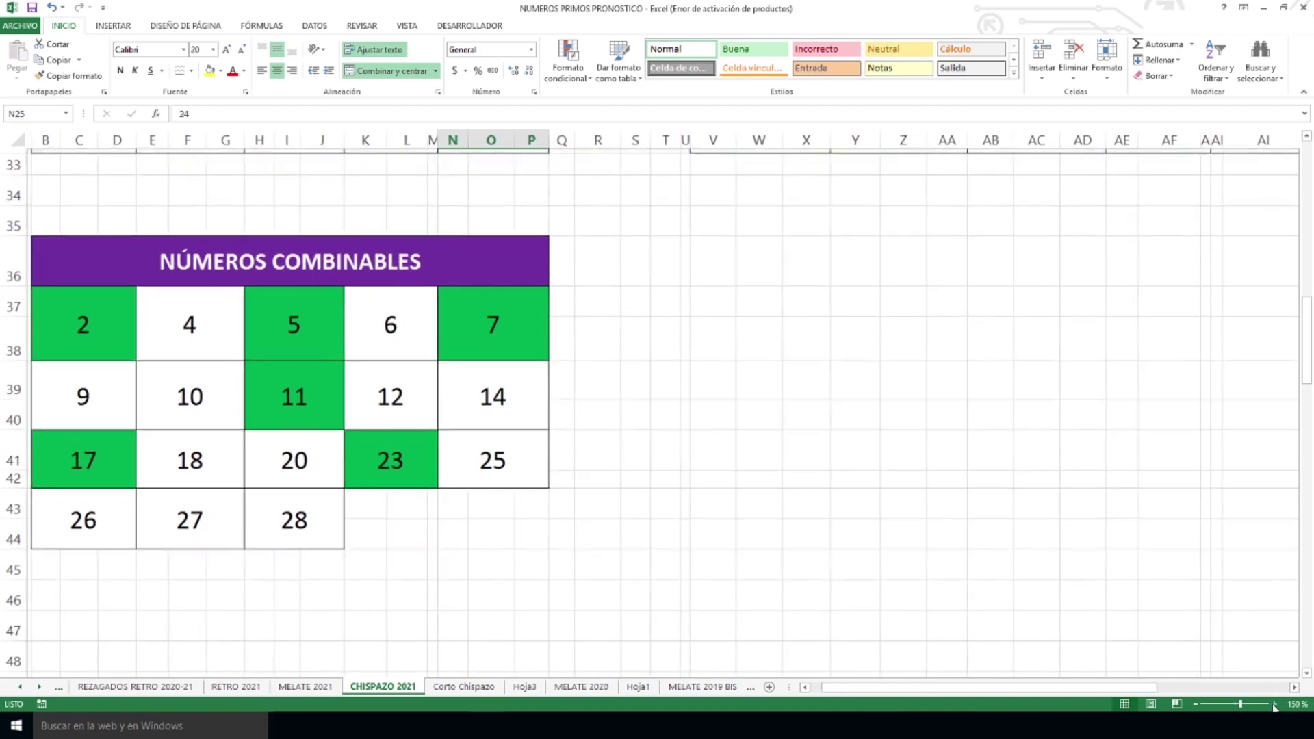
pyautogui.click(1274, 704)
pyautogui.click(1274, 705)
pyautogui.click(1274, 704)
pyautogui.click(1274, 704)
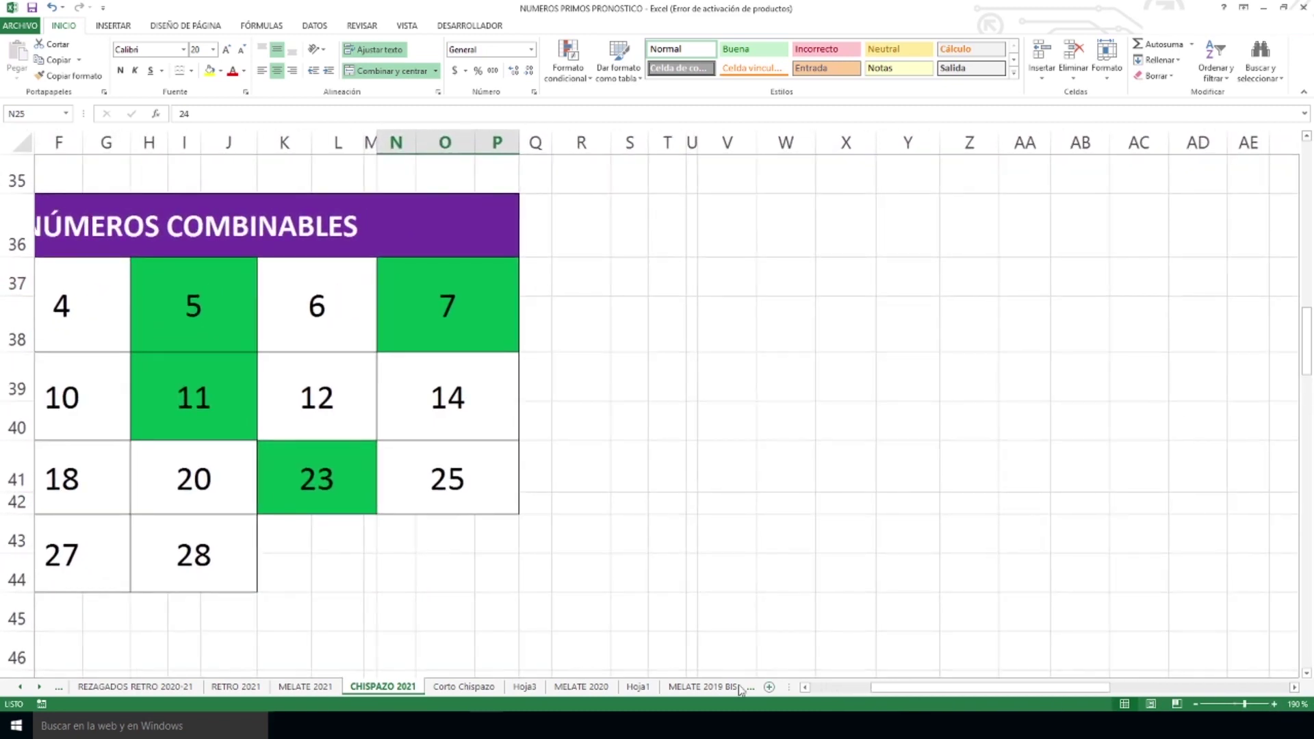
pyautogui.moveTo(903, 687); pyautogui.dragTo(843, 688)
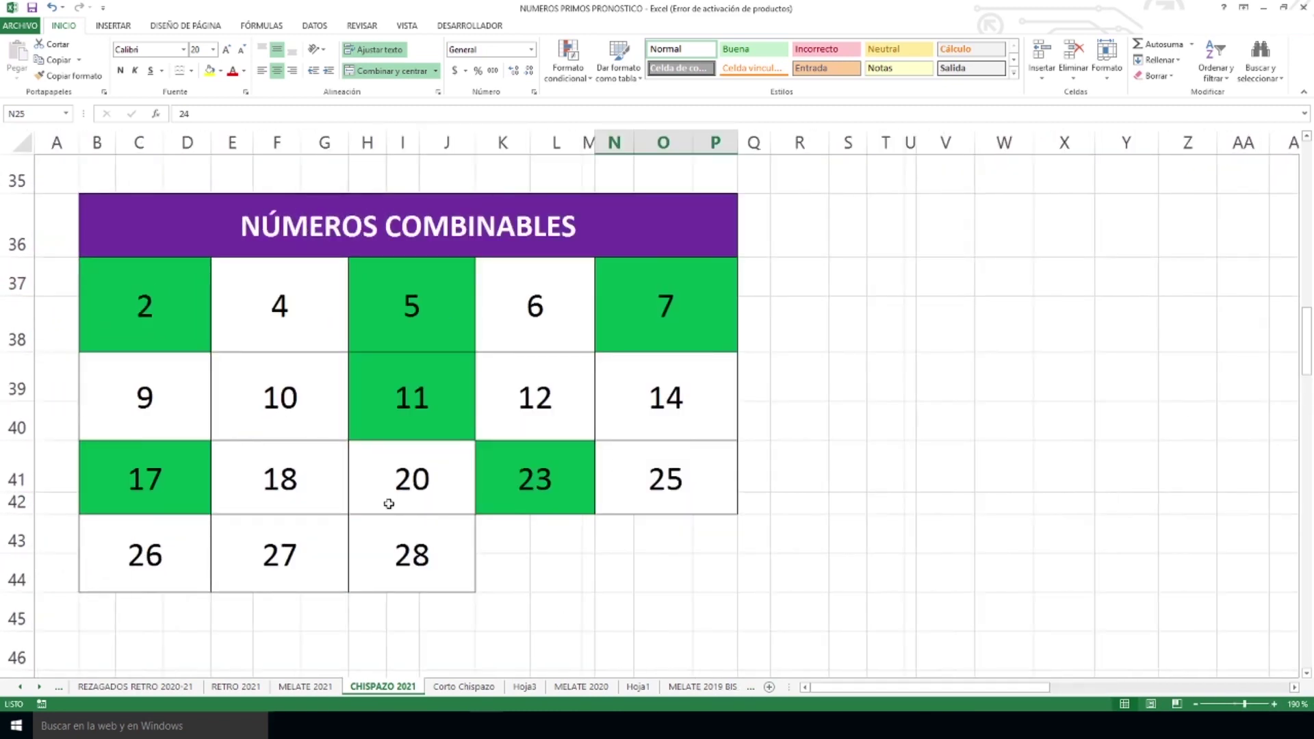
pyautogui.click(378, 569)
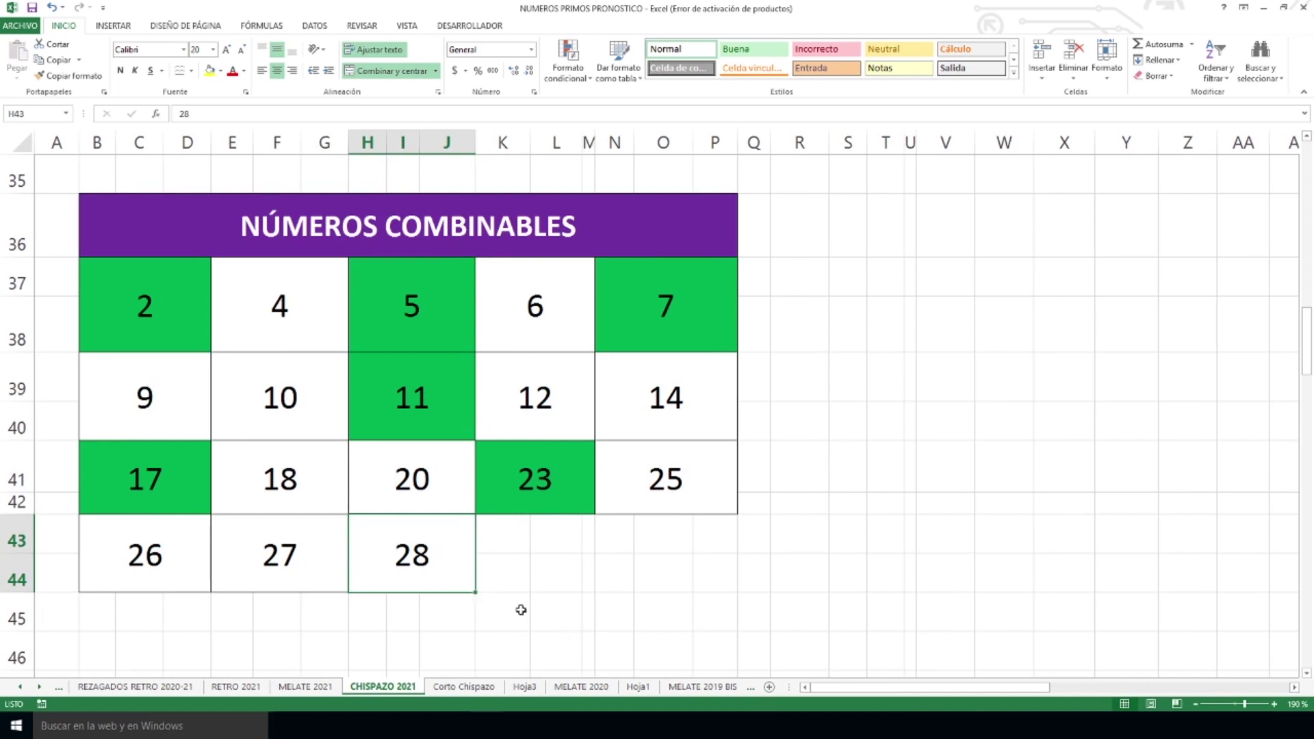
pyautogui.click(147, 292)
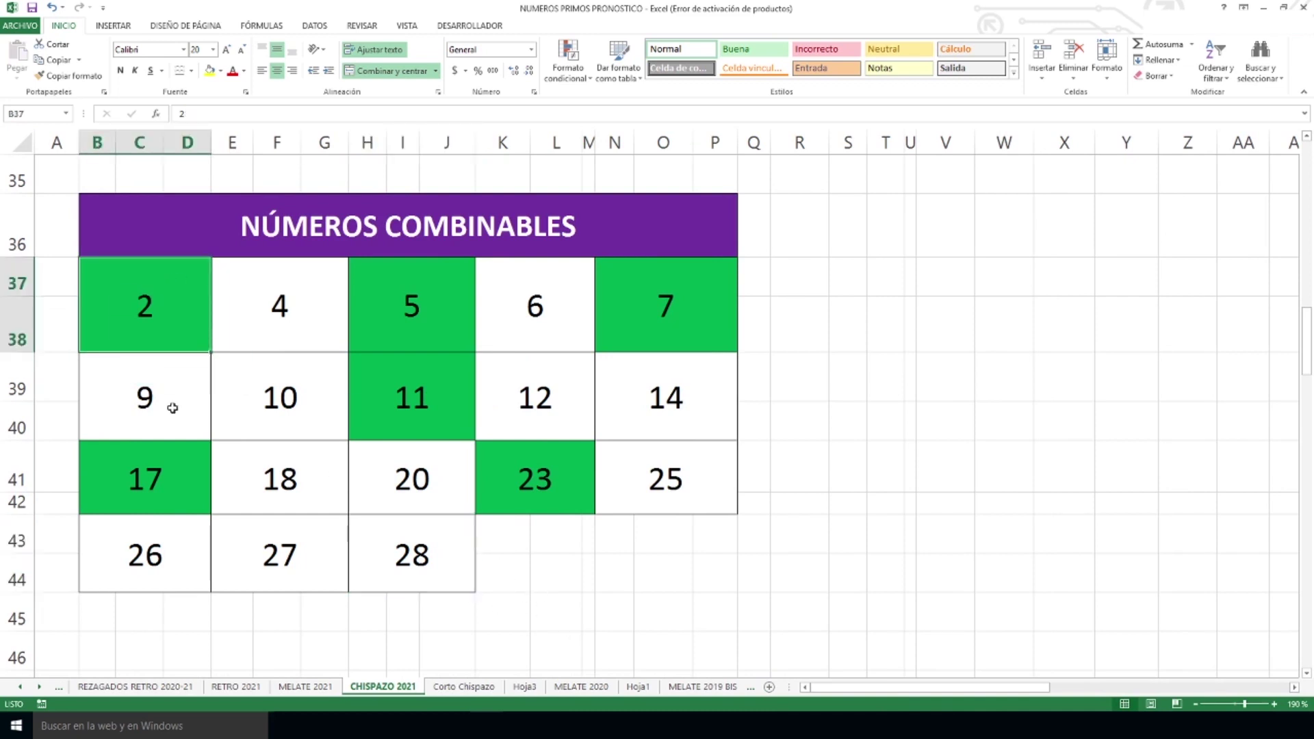
pyautogui.click(162, 466)
pyautogui.click(428, 303)
pyautogui.click(415, 369)
pyautogui.click(503, 473)
pyautogui.click(663, 312)
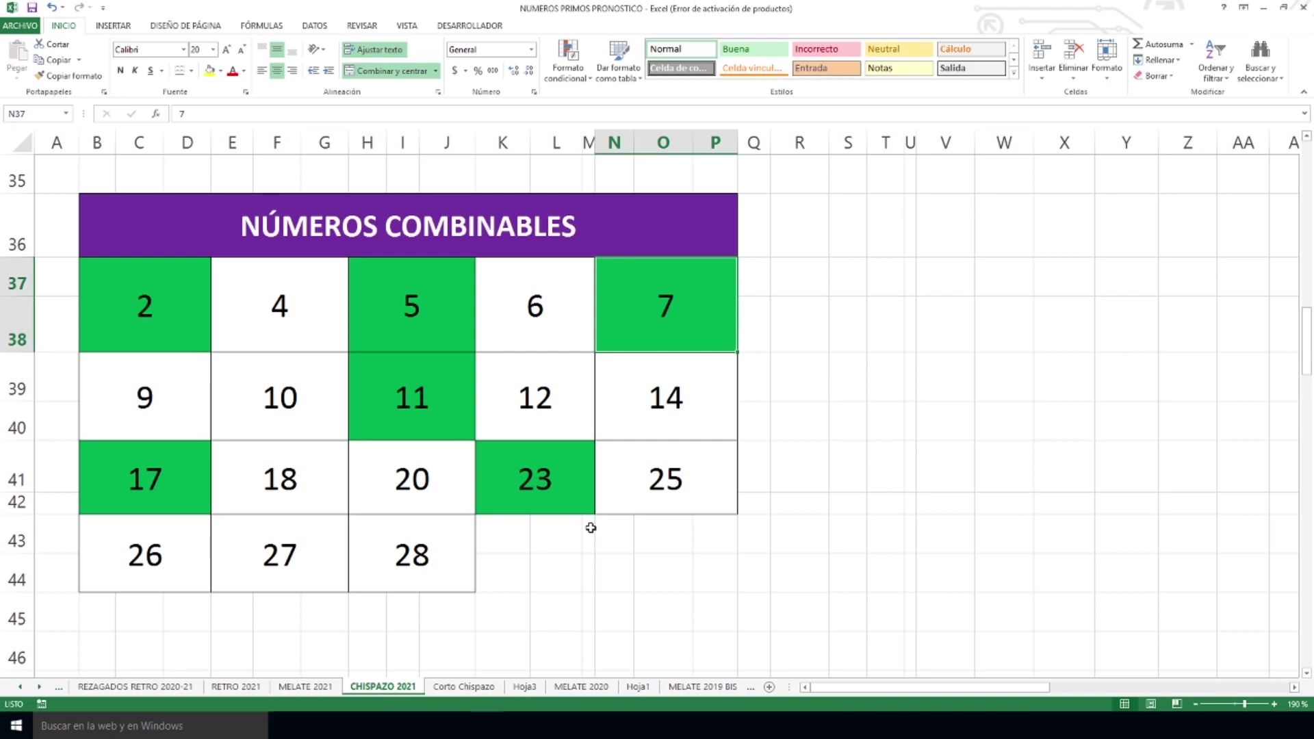
# Return to the start of the sheet and show the combination and EQUILIBRIO DE NUMEROS tables together with DE LAS 3 and DE LAS 9
pyautogui.scroll(11, 591, 528)
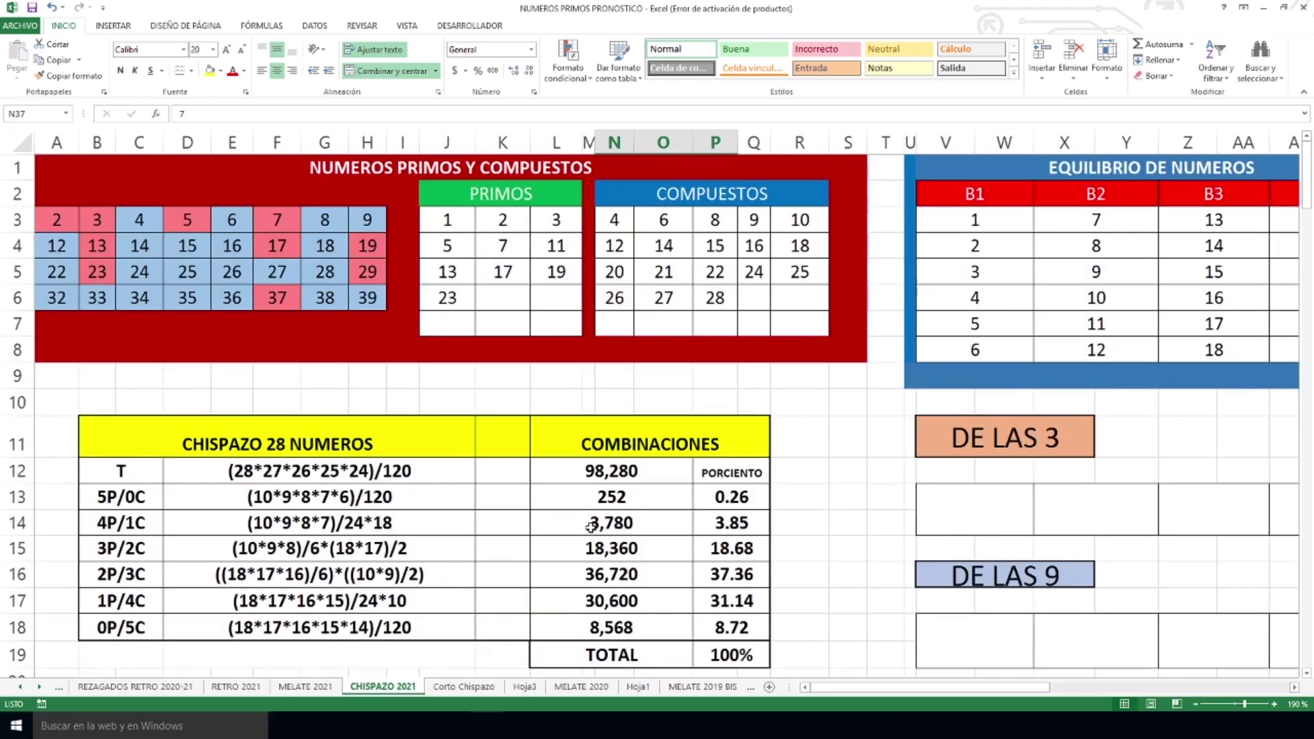
pyautogui.scroll(-3, 591, 527)
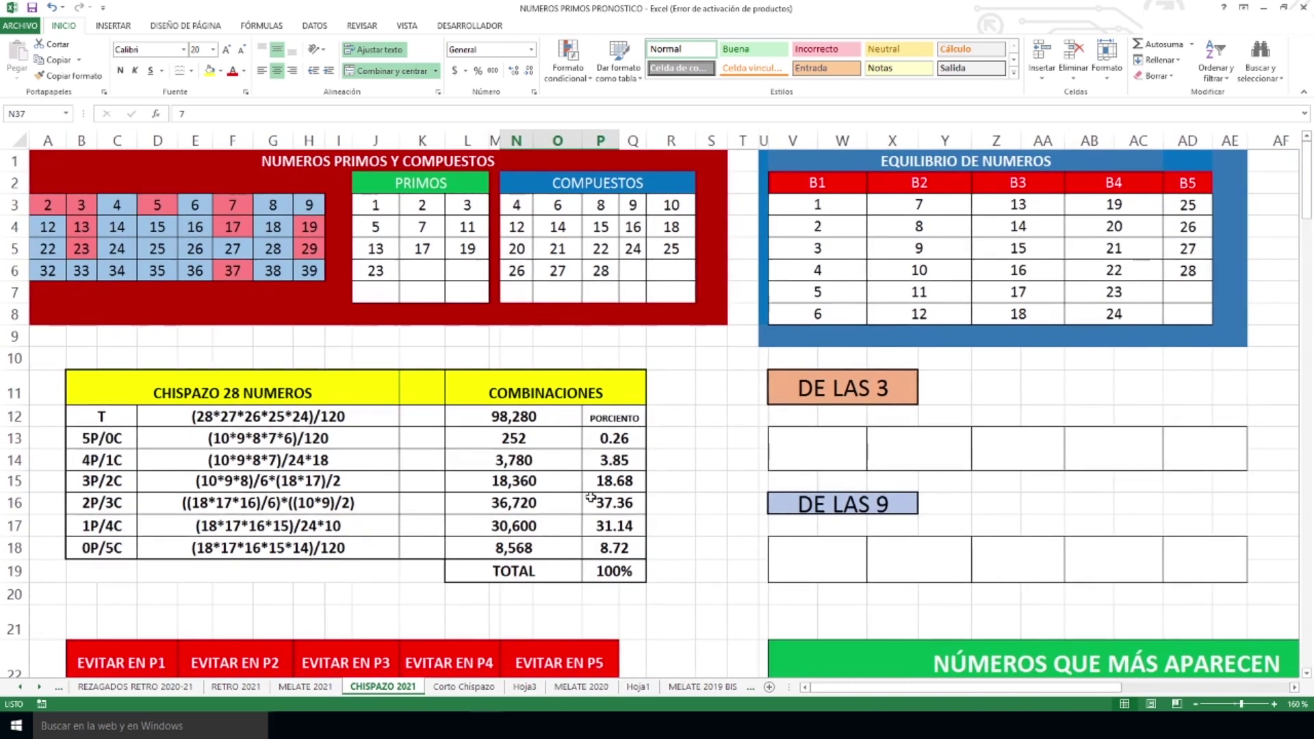